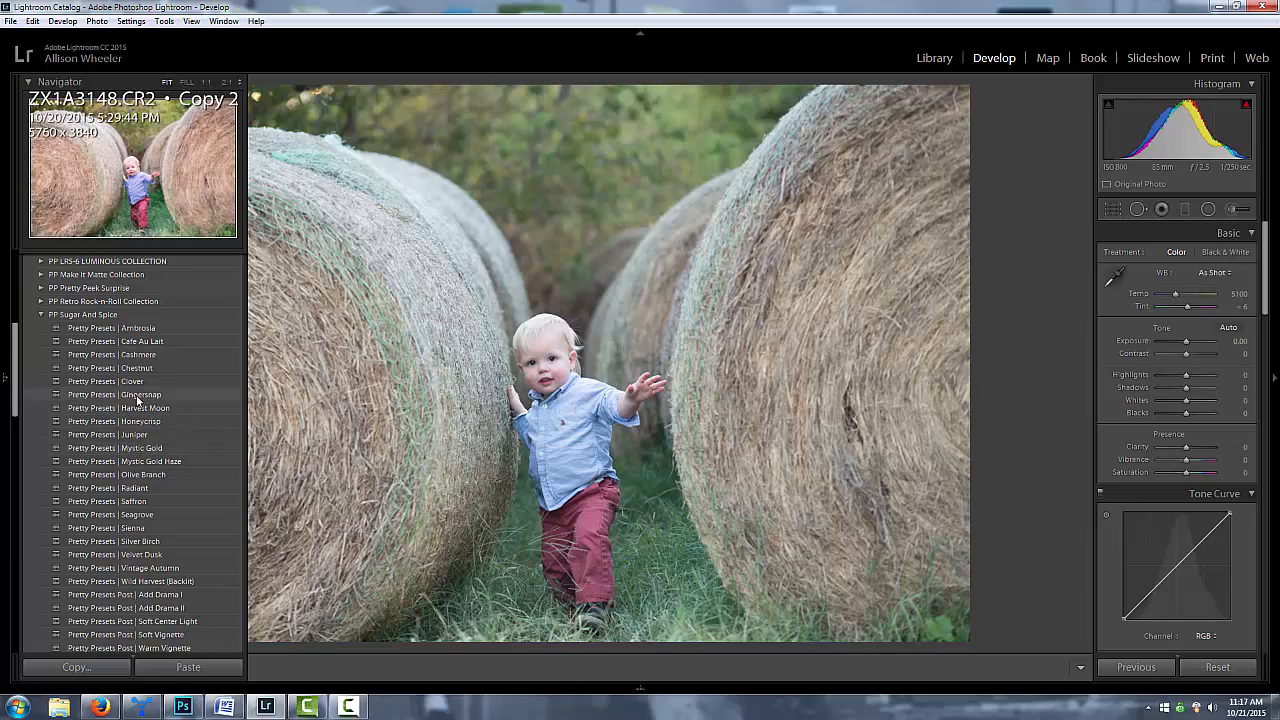
Apply the Pretty Presets Gingersnap preset to the photo and load the Sugar Spice Balance Magenta effect into the Adjustment Brush.
click(137, 395)
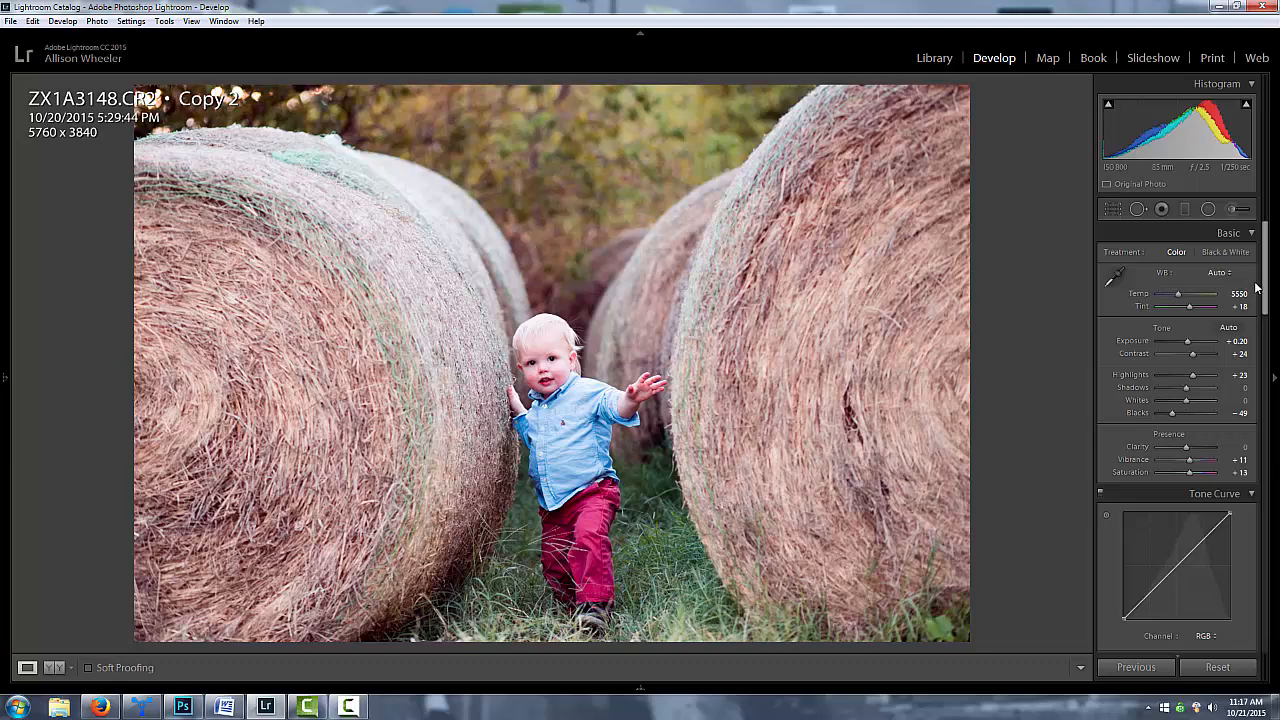
click(1232, 209)
click(1185, 256)
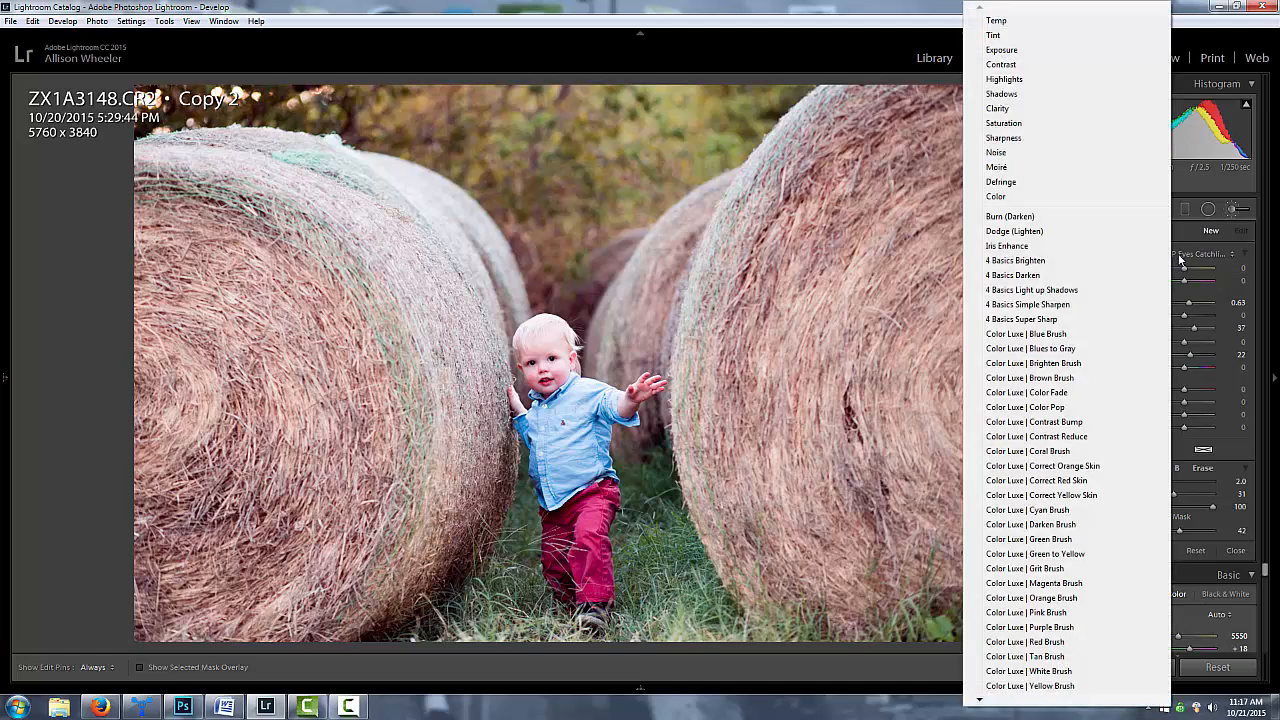
mouse_move(1003, 700)
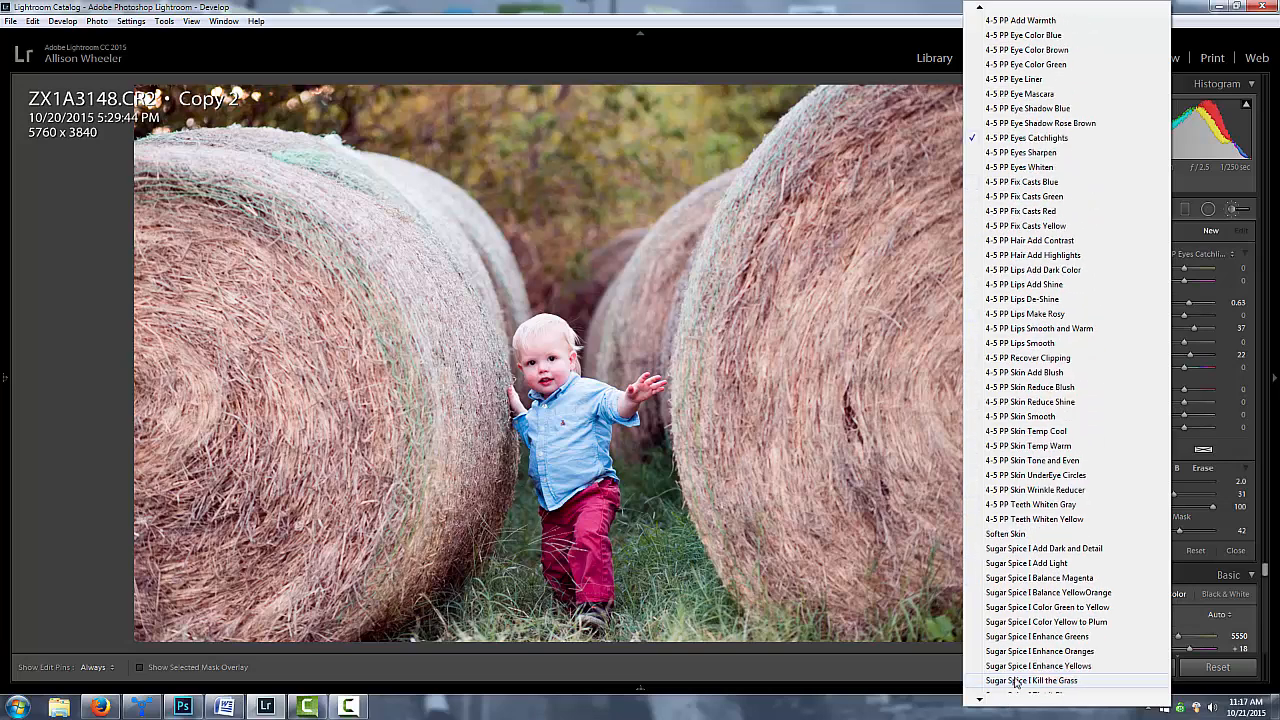
click(1066, 578)
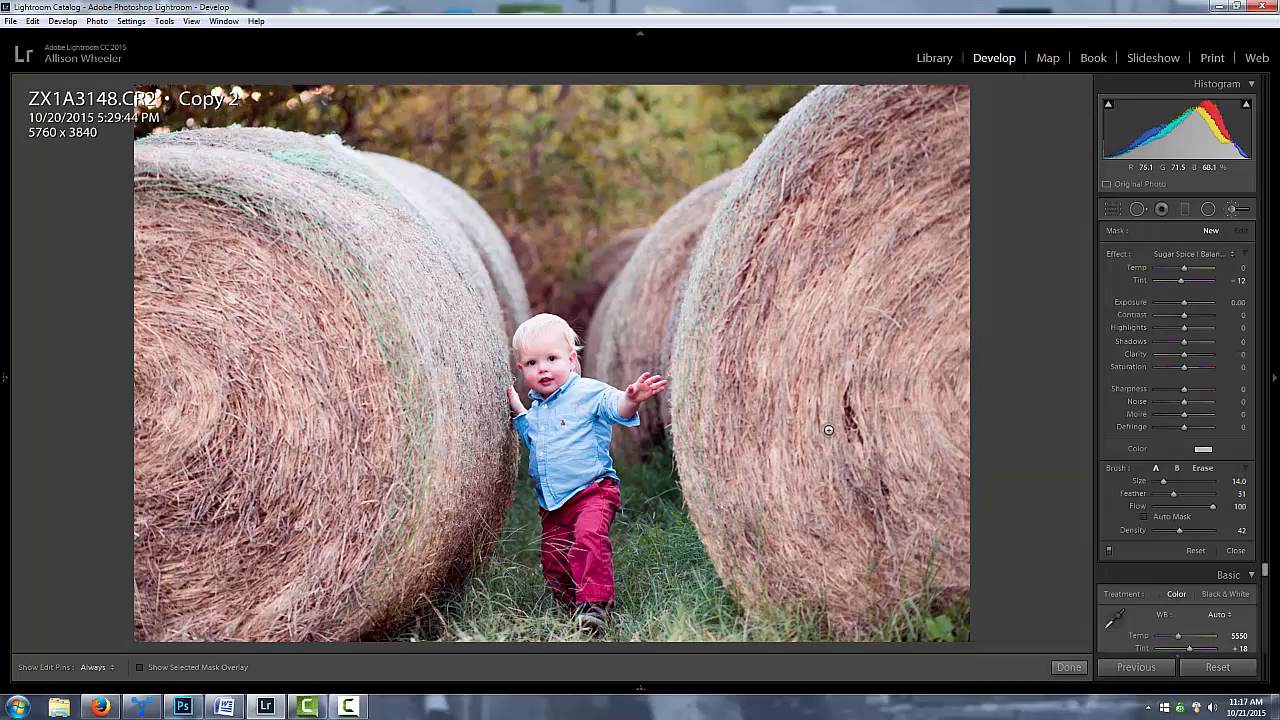
Set the brush to size 32.6 and density 95, show the mask overlay, and paint over the large hay bale right of the child.
scroll(815, 498, up, 1)
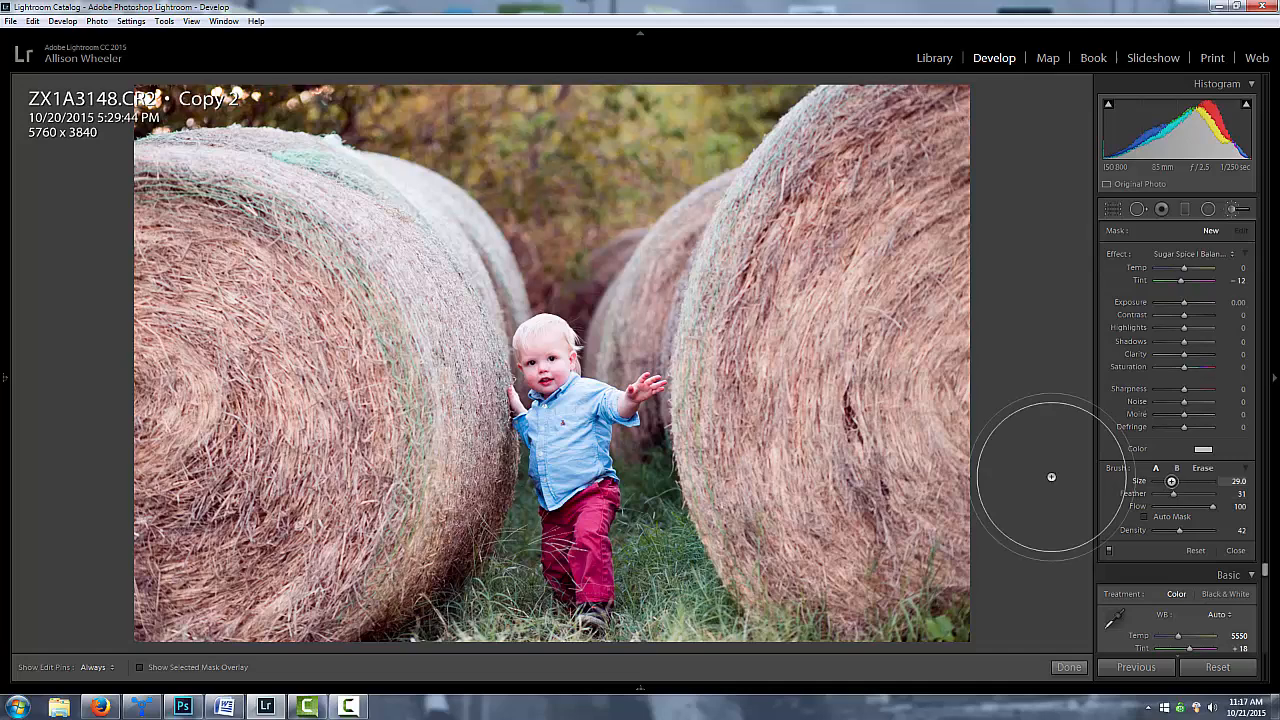
scroll(1051, 477, up, 5)
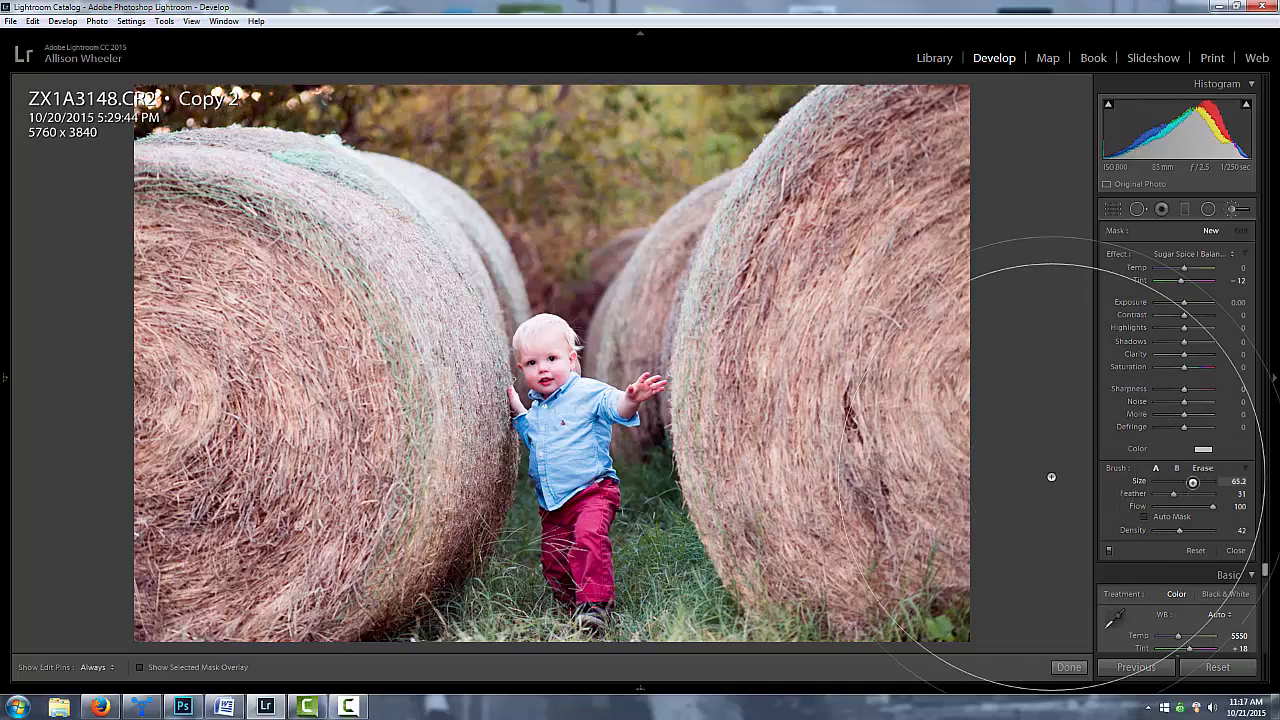
scroll(1051, 477, down, 6)
scroll(1051, 477, up, 2)
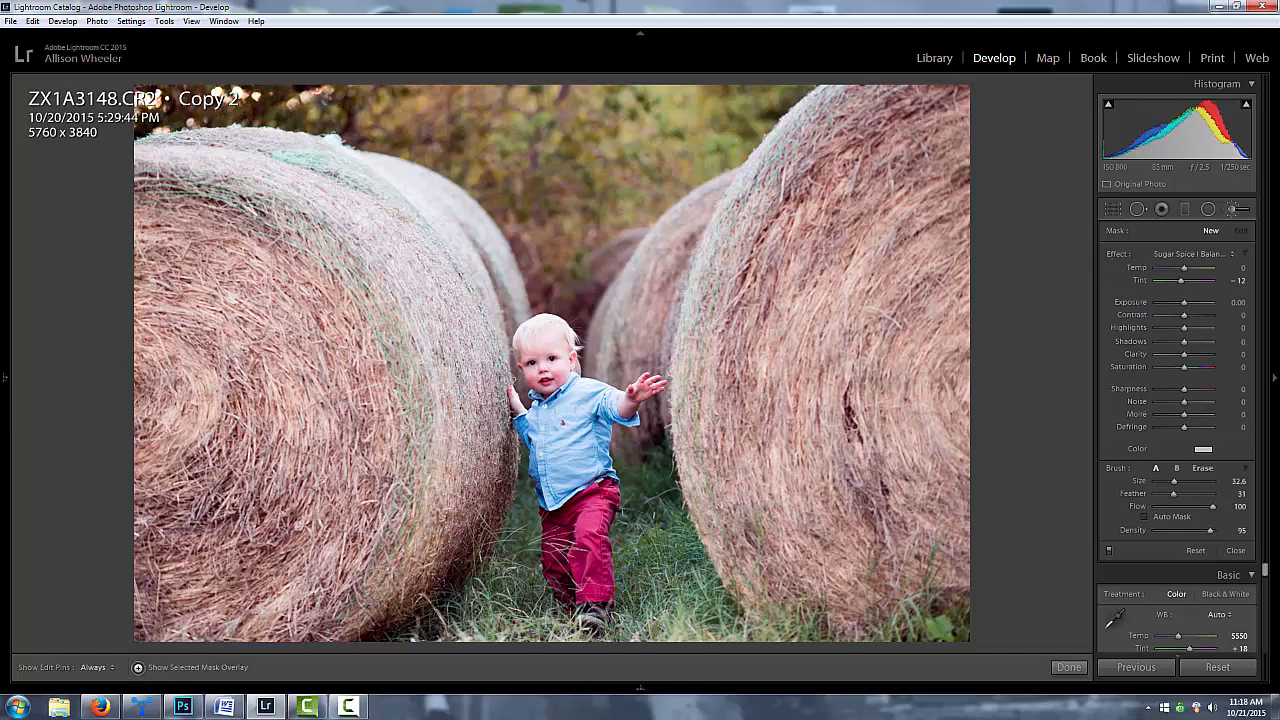
click(140, 667)
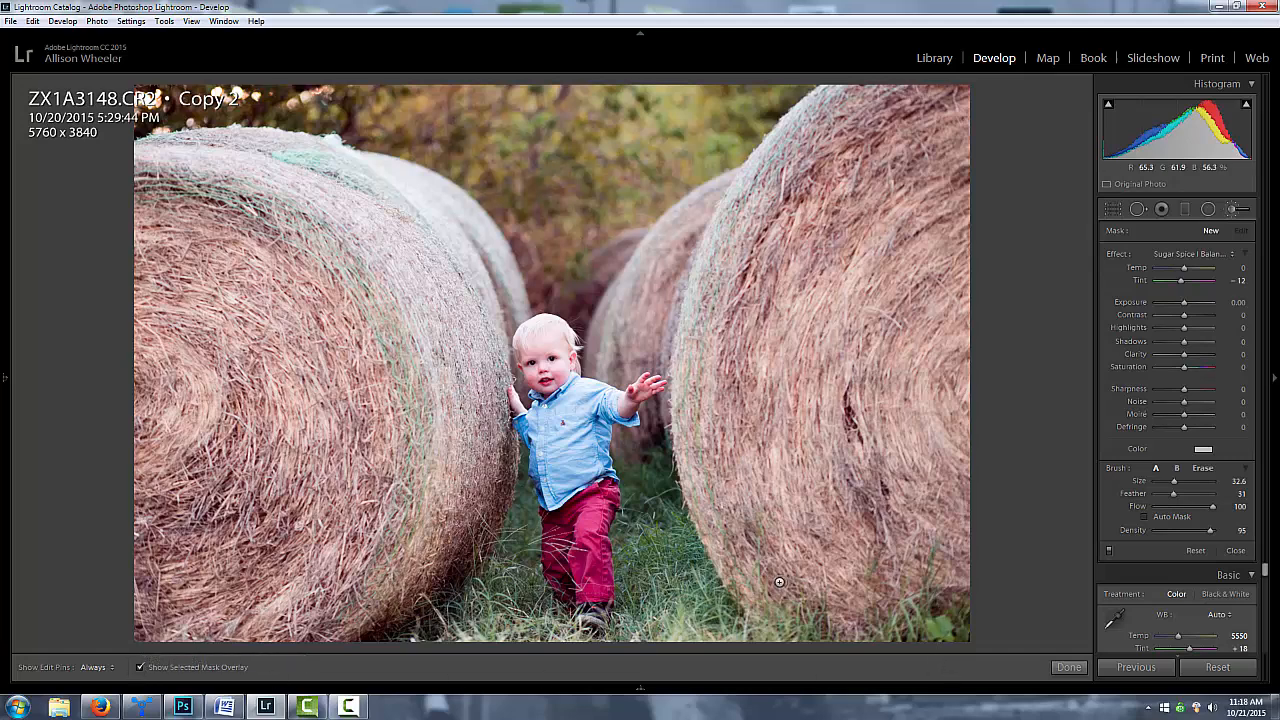
mouse_move(882, 558)
mouse_down()
mouse_move(804, 498)
mouse_move(779, 431)
mouse_move(774, 343)
mouse_move(809, 216)
mouse_move(842, 184)
mouse_move(936, 143)
mouse_move(940, 418)
mouse_move(923, 575)
mouse_move(833, 545)
mouse_move(768, 479)
mouse_move(760, 353)
mouse_move(782, 293)
mouse_move(771, 249)
mouse_up()
Shrink the brush and extend the mask over the two smaller hay bales behind the large right-hand bale, finishing at size 7.
scroll(771, 249, down, 5)
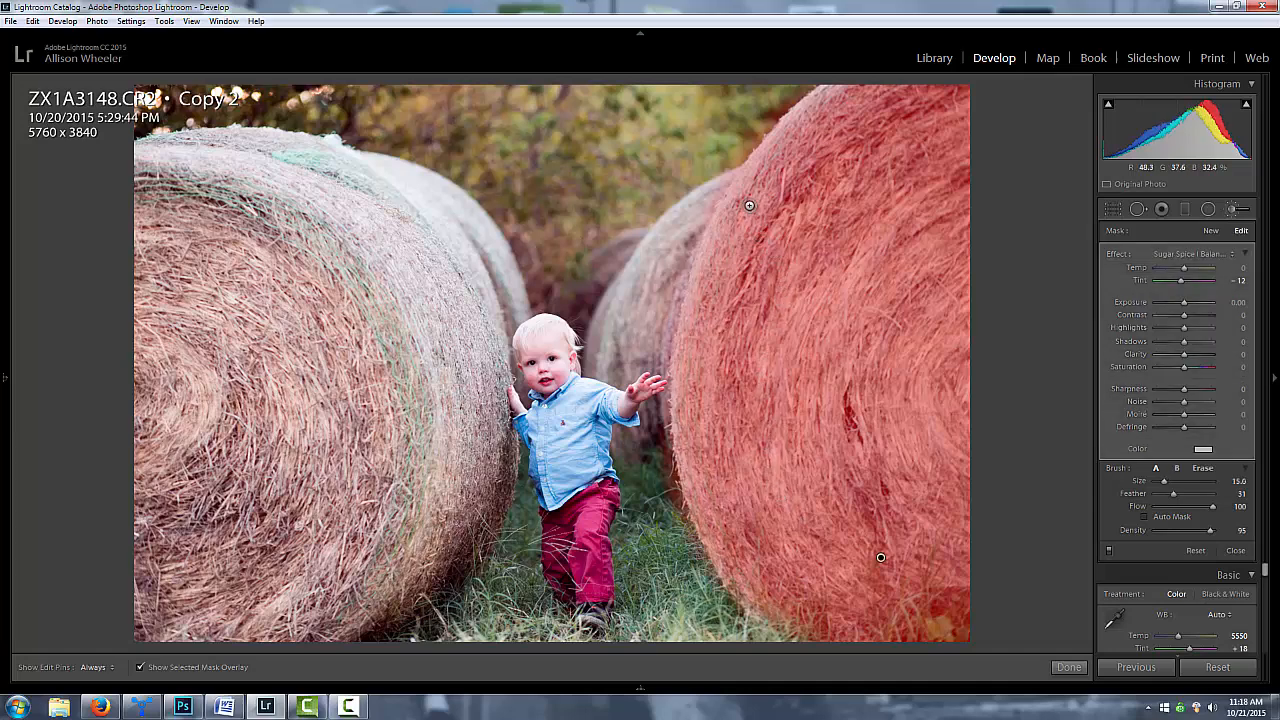
key(h)
mouse_move(741, 200)
mouse_down()
mouse_move(642, 302)
mouse_move(622, 340)
mouse_move(657, 370)
mouse_up()
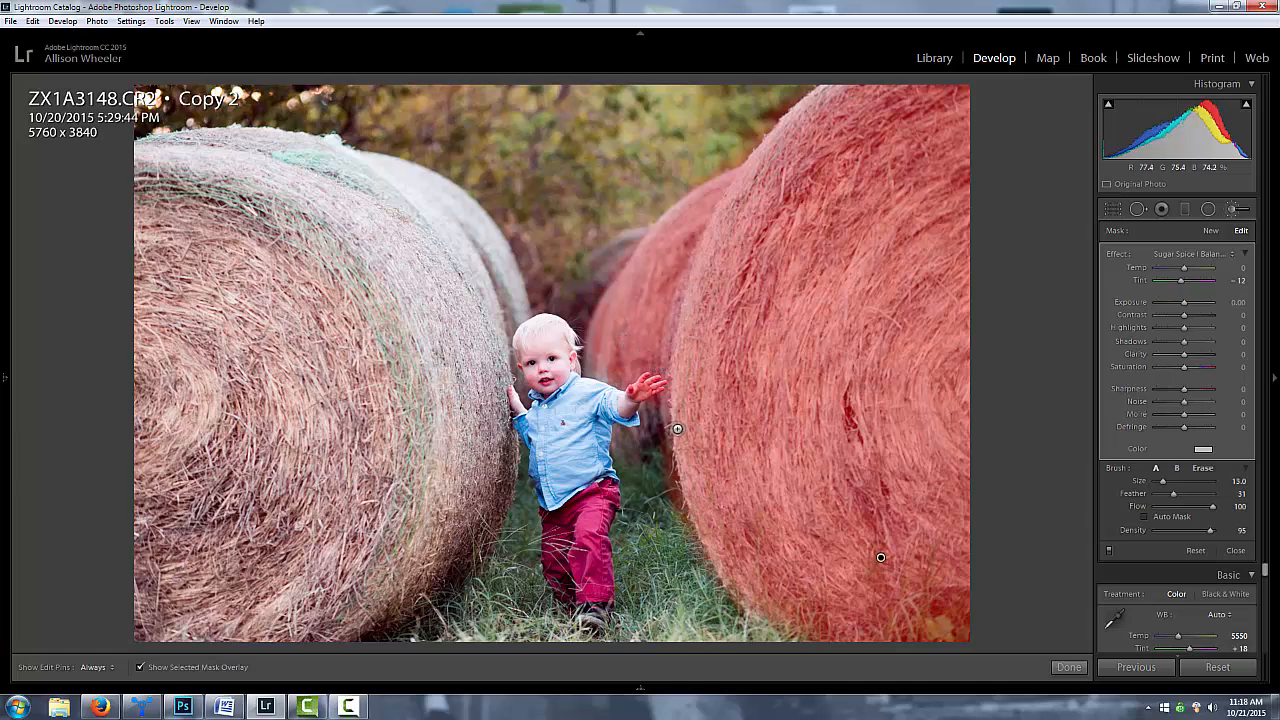
scroll(672, 425, down, 3)
mouse_move(617, 286)
mouse_down()
mouse_move(600, 277)
mouse_move(657, 243)
mouse_move(572, 287)
mouse_up()
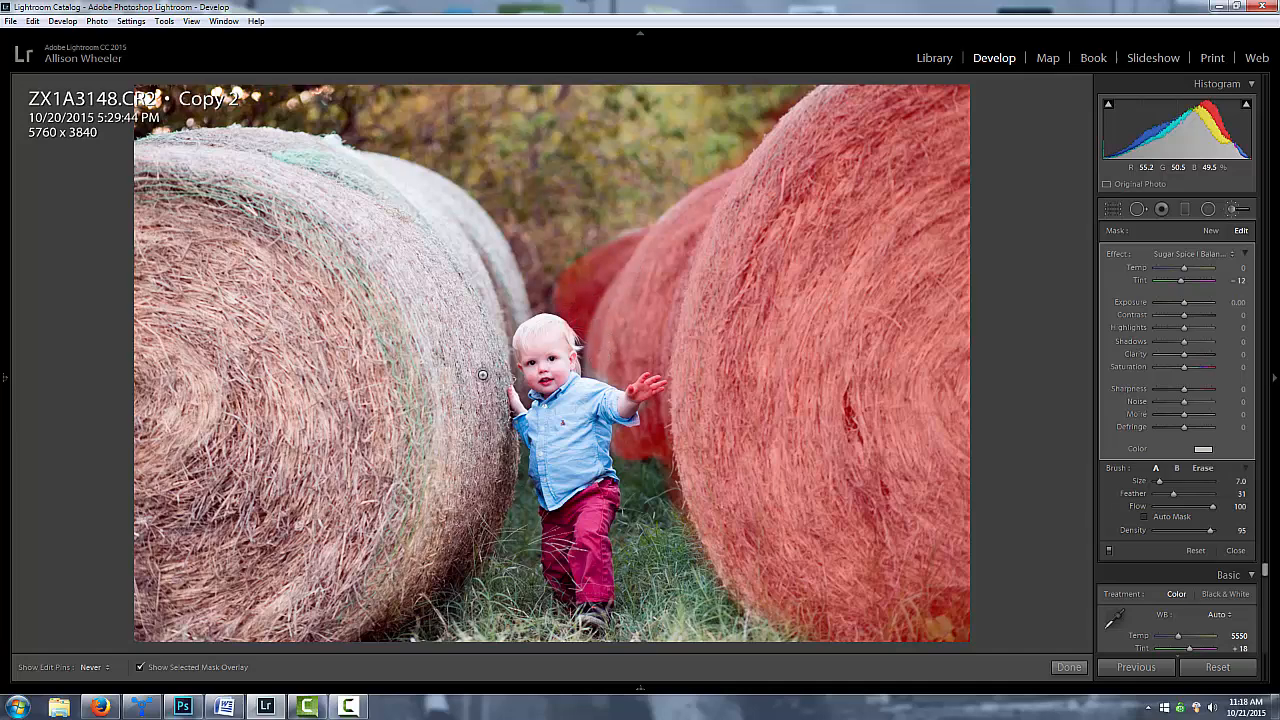
Enlarge the brush and paint the magenta correction over the hay bales to the left of the child.
key(h)
scroll(205, 371, up, 10)
scroll(215, 220, up, 3)
mouse_move(205, 194)
mouse_down()
mouse_move(212, 571)
mouse_move(207, 544)
mouse_move(281, 533)
mouse_move(354, 480)
mouse_move(369, 428)
mouse_move(357, 349)
mouse_move(267, 256)
mouse_move(234, 231)
mouse_move(213, 234)
mouse_move(355, 264)
mouse_move(336, 258)
mouse_move(411, 295)
mouse_move(459, 272)
mouse_move(456, 318)
mouse_up()
key(h)
key(h)
key(bracketleft)
drag(446, 385, 457, 391)
mouse_move(232, 147)
mouse_down()
mouse_move(529, 139)
mouse_move(592, 164)
mouse_up()
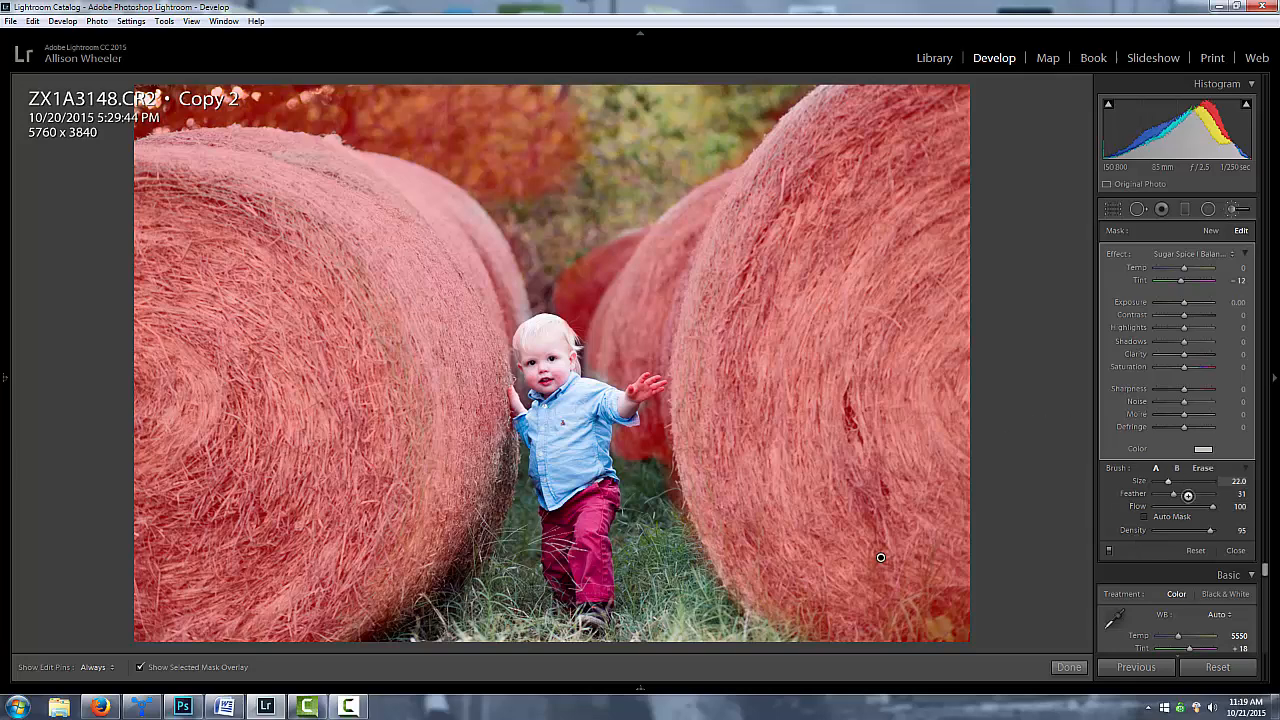
Erase the mask from the trees above the left hay bales, using a size 16 eraser with Auto Mask.
click(1205, 468)
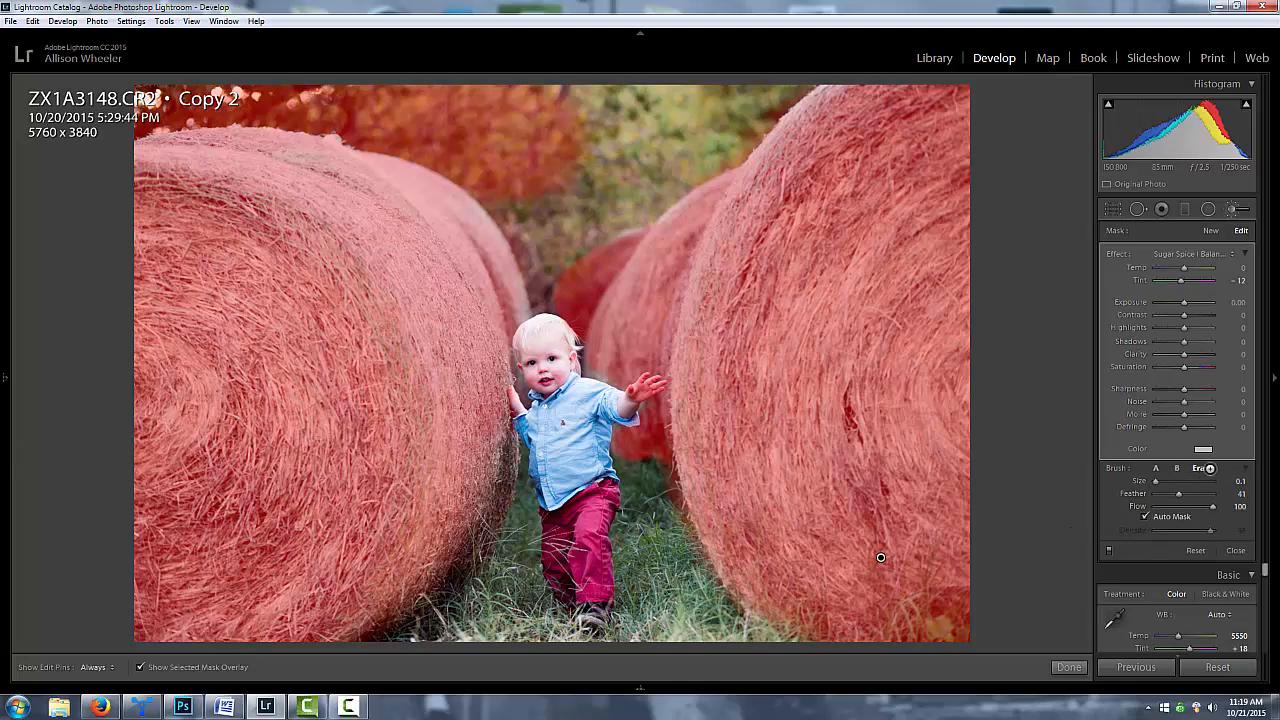
scroll(565, 153, up, 2)
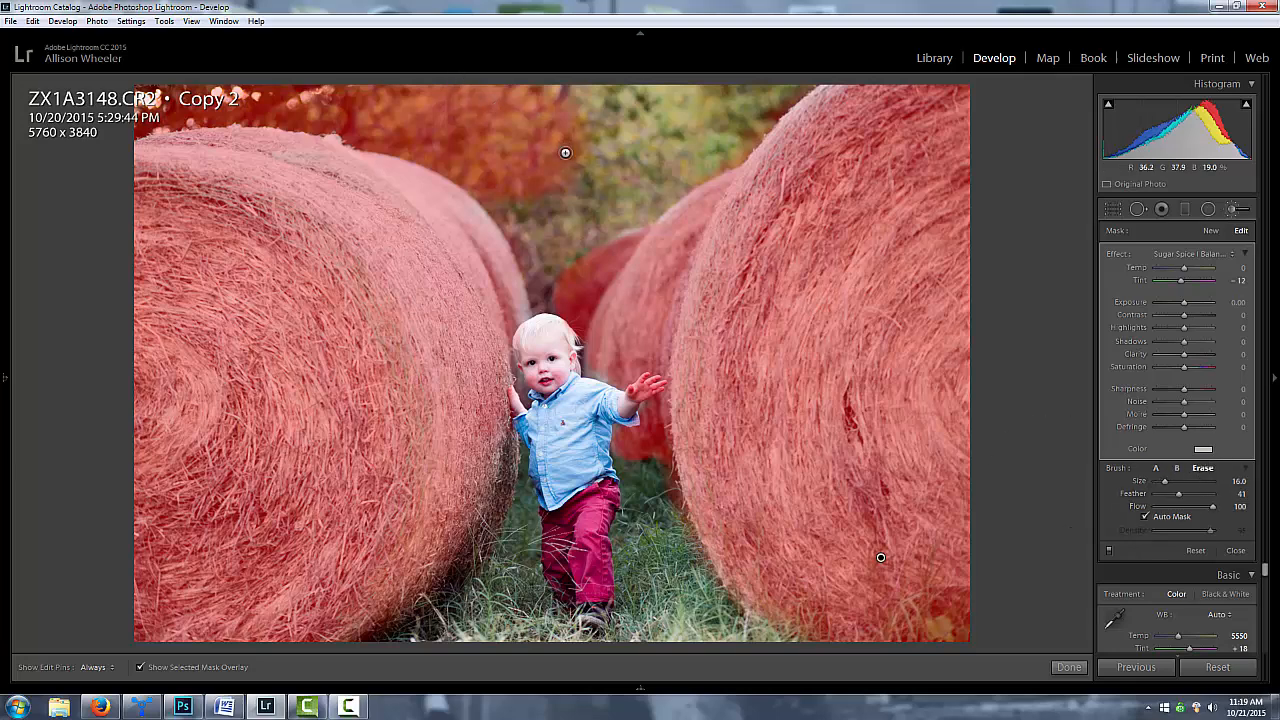
key(h)
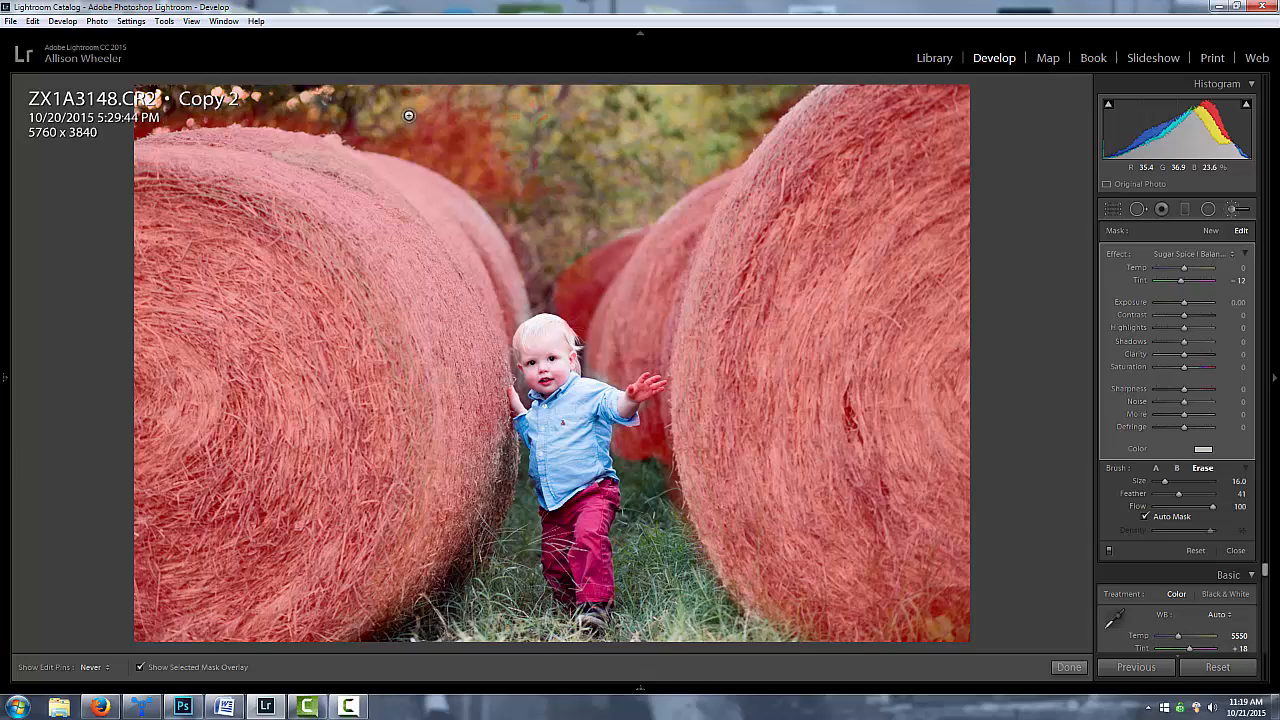
drag(409, 116, 530, 179)
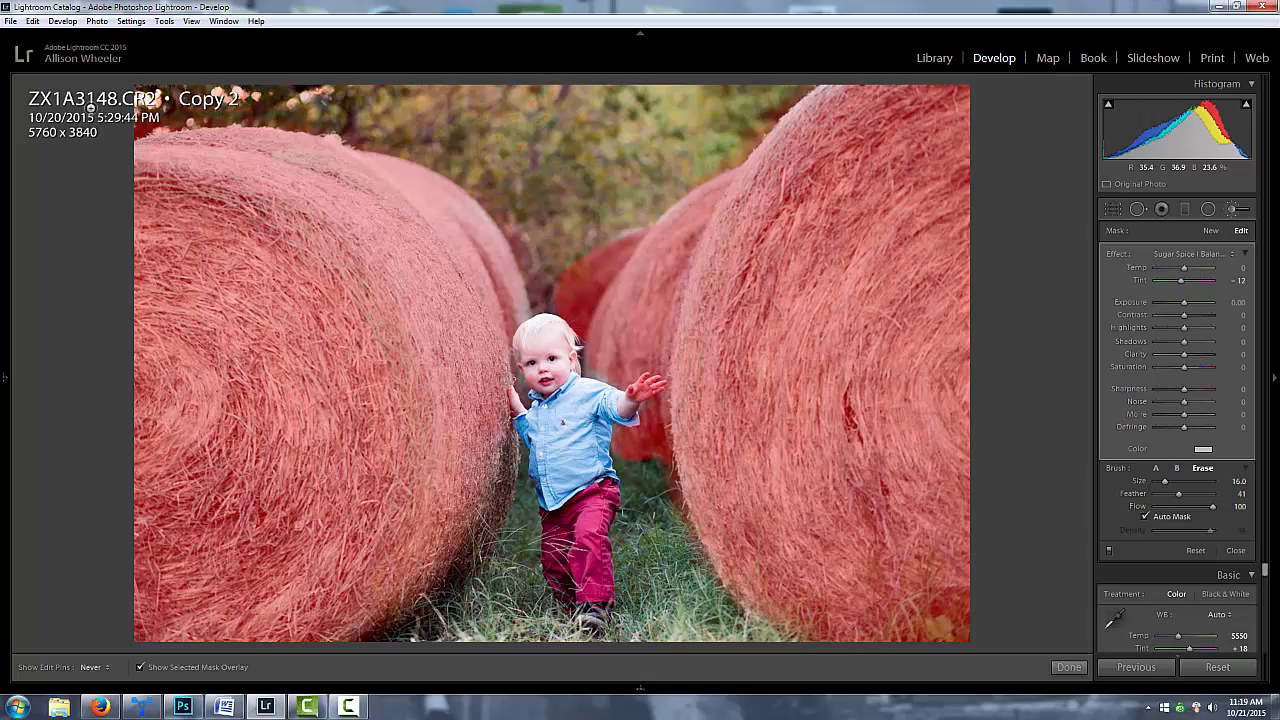
Return to brush A at size 14, paint the missed lower edge of the left hay bale, and hide the mask overlay.
key(h)
key(h)
key(h)
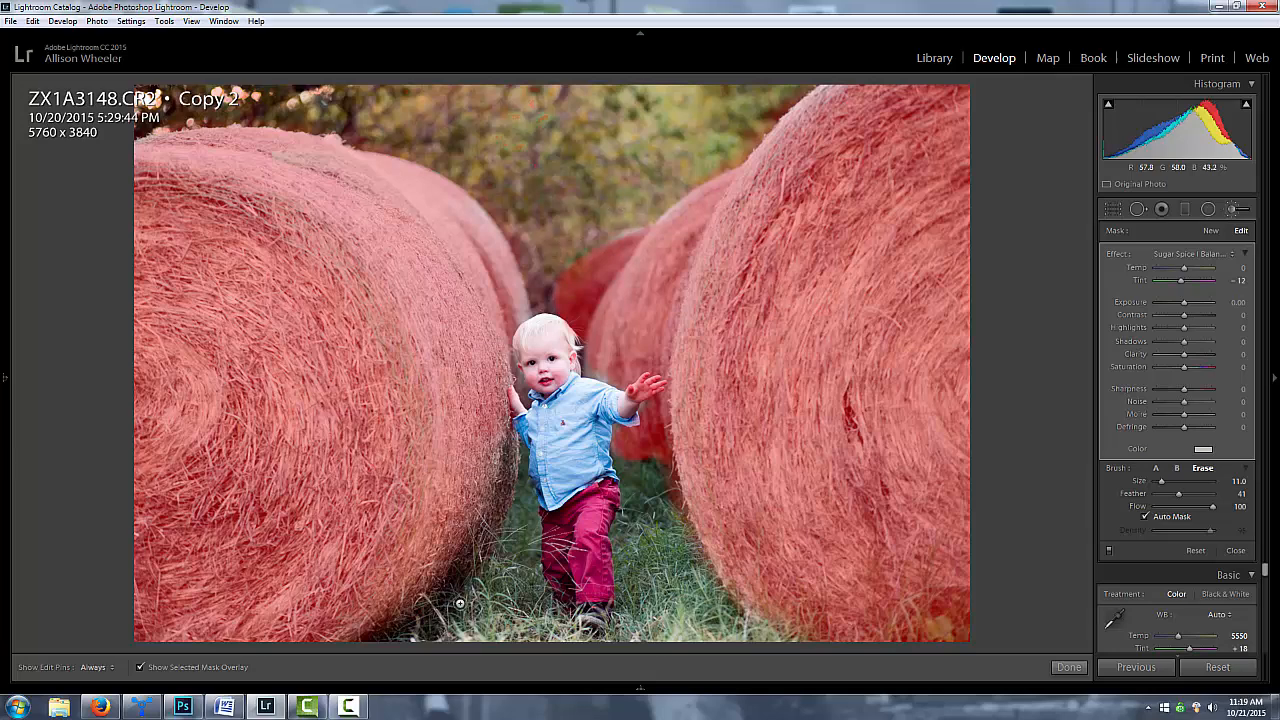
click(1158, 469)
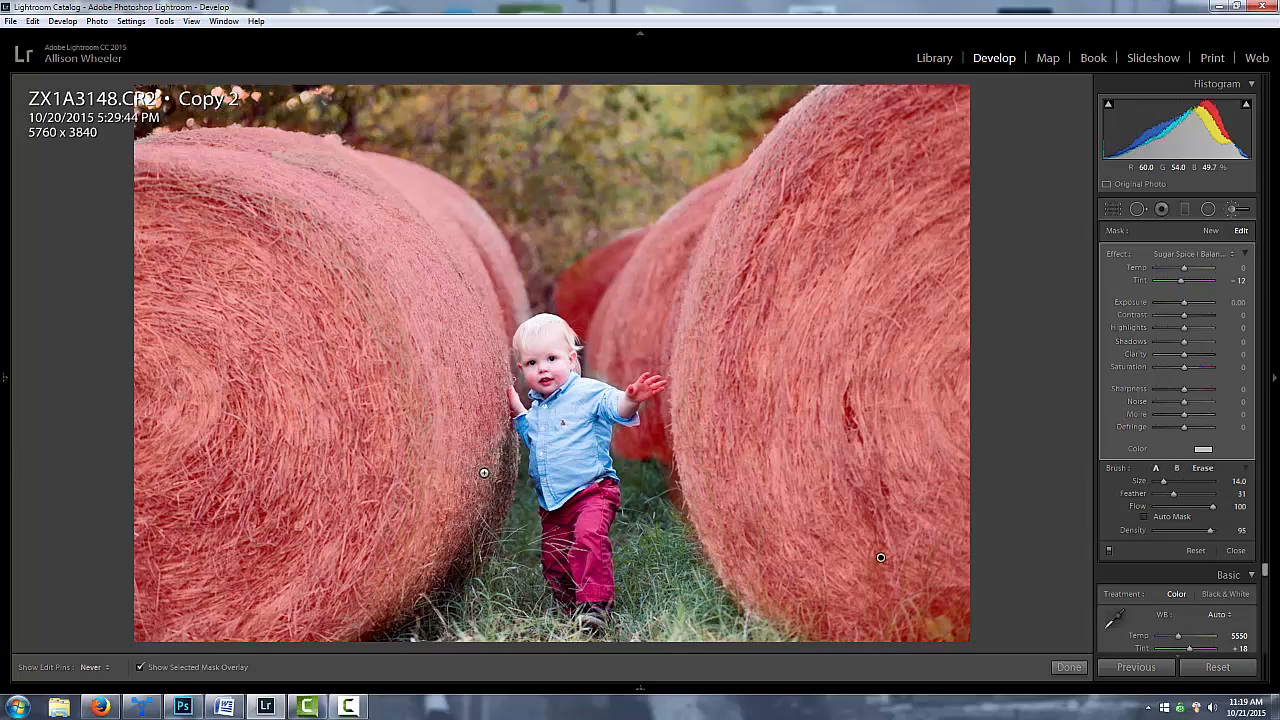
mouse_move(482, 468)
mouse_down()
mouse_move(451, 517)
mouse_move(287, 589)
mouse_move(152, 689)
mouse_up()
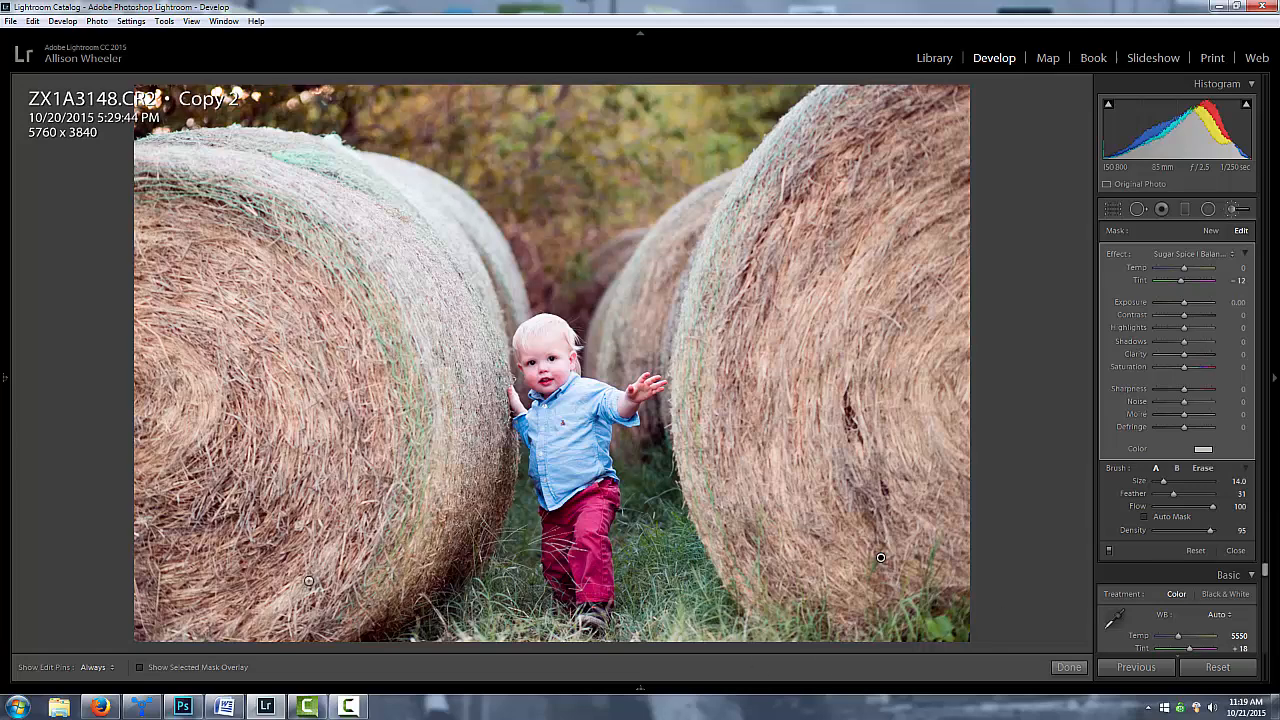
Compare the photo's Gingersnap preset state in the edit history with the latest brush stroke state.
mouse_move(4, 360)
scroll(30, 460, down, 10)
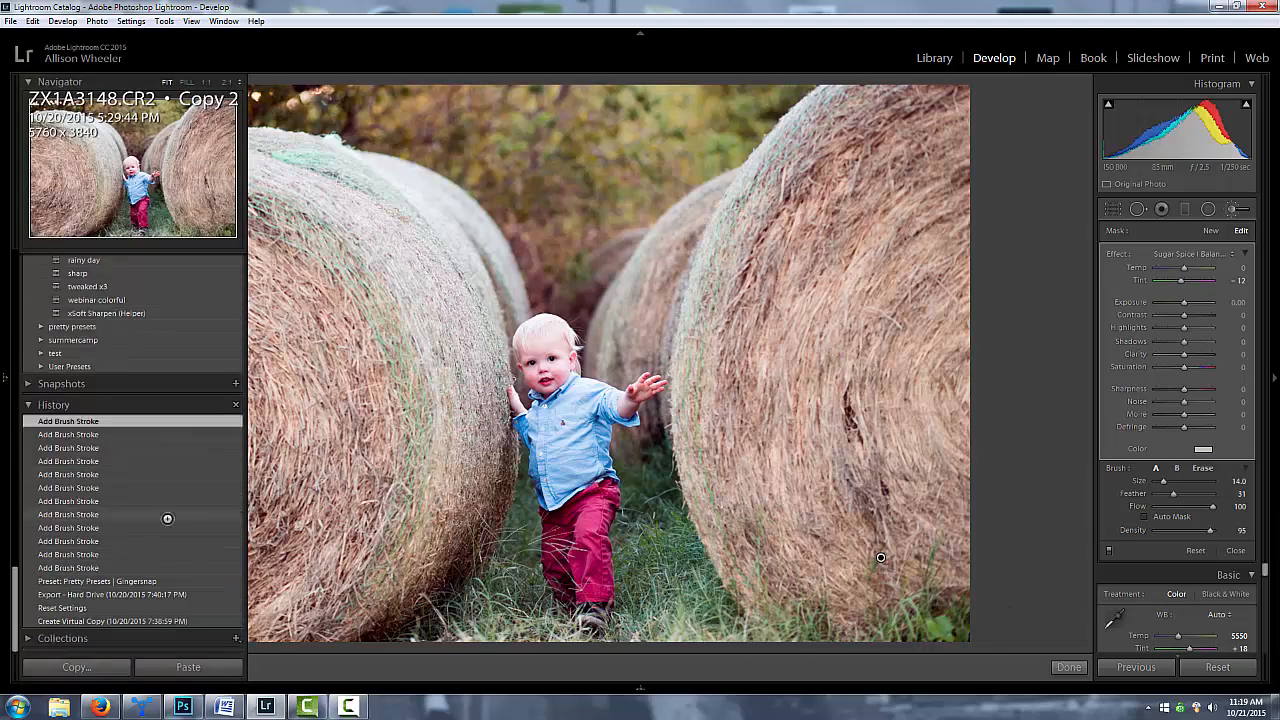
click(149, 580)
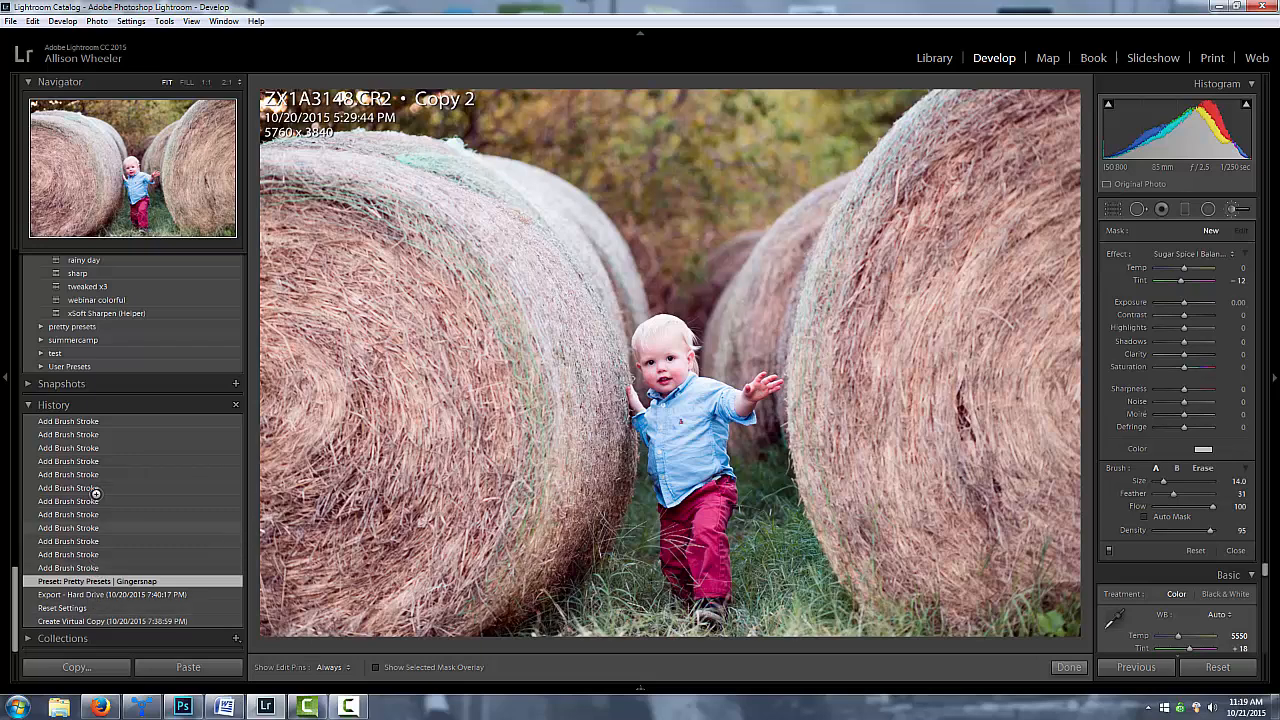
click(83, 421)
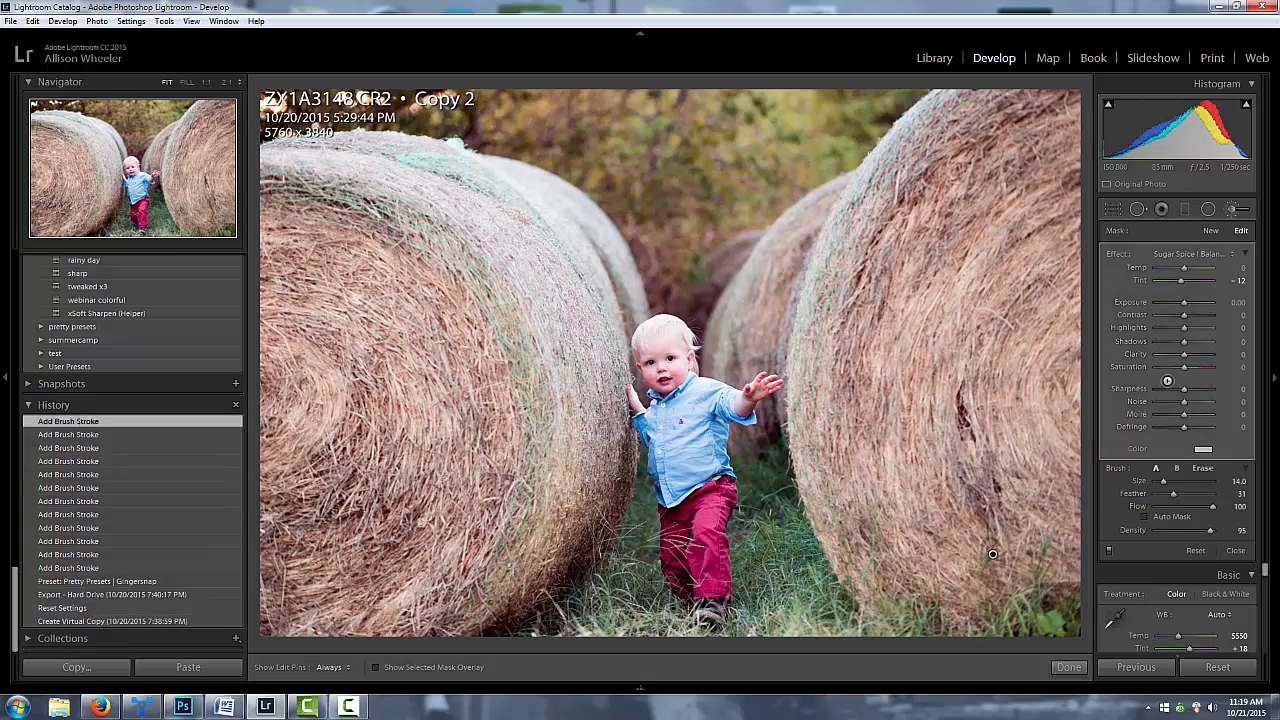
key(F7)
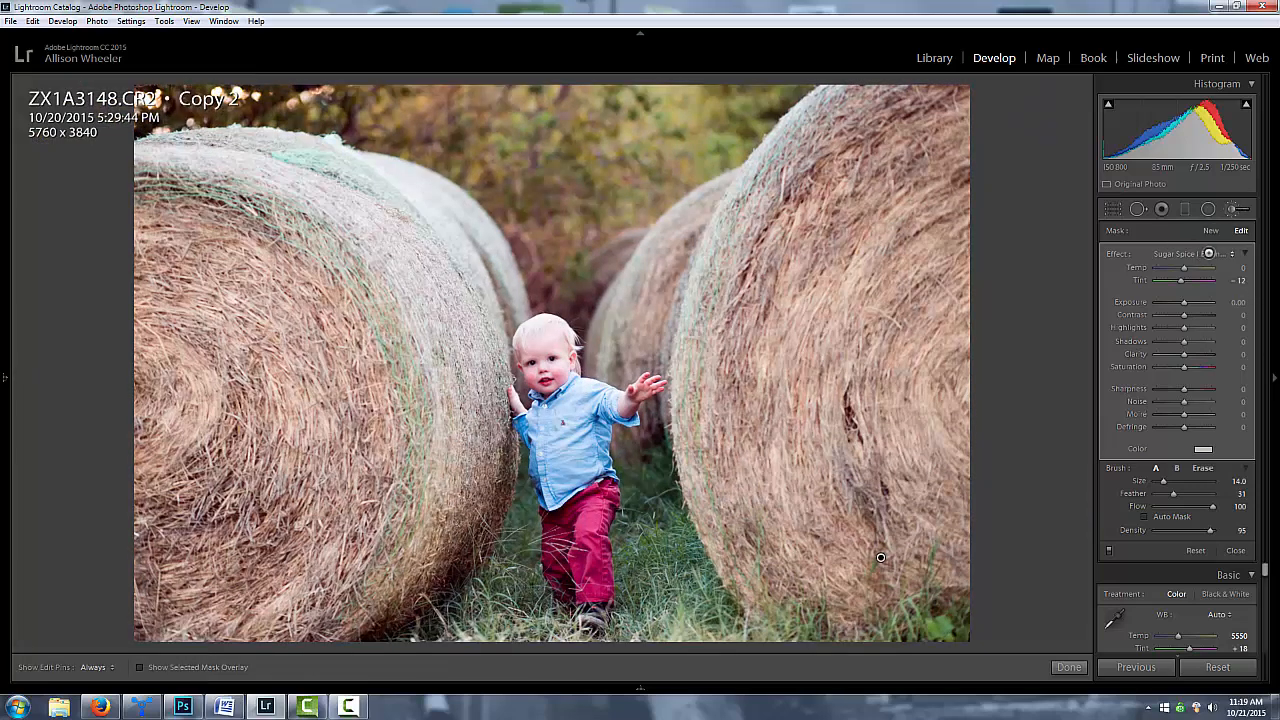
Start a new Balance Magenta mask at size 8 and density 62, and paint the child's nose bridge and right-hand cheek with the overlay shown.
click(1212, 230)
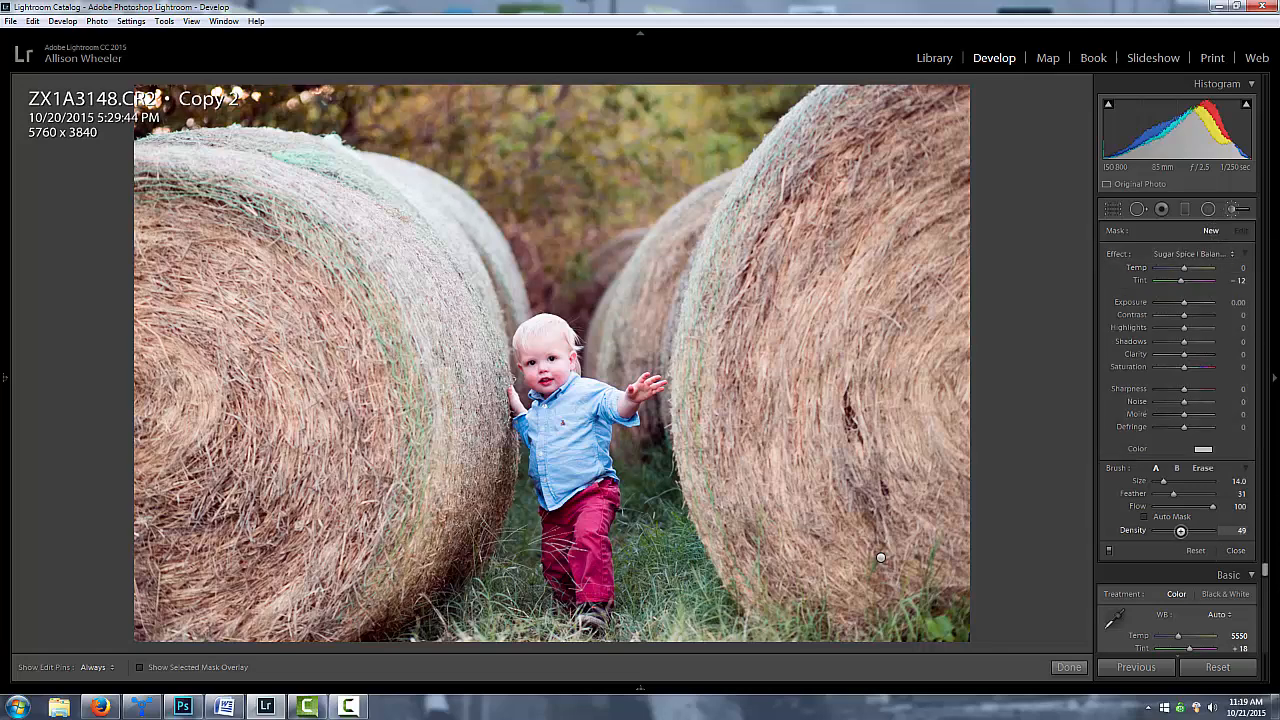
drag(1187, 530, 1190, 530)
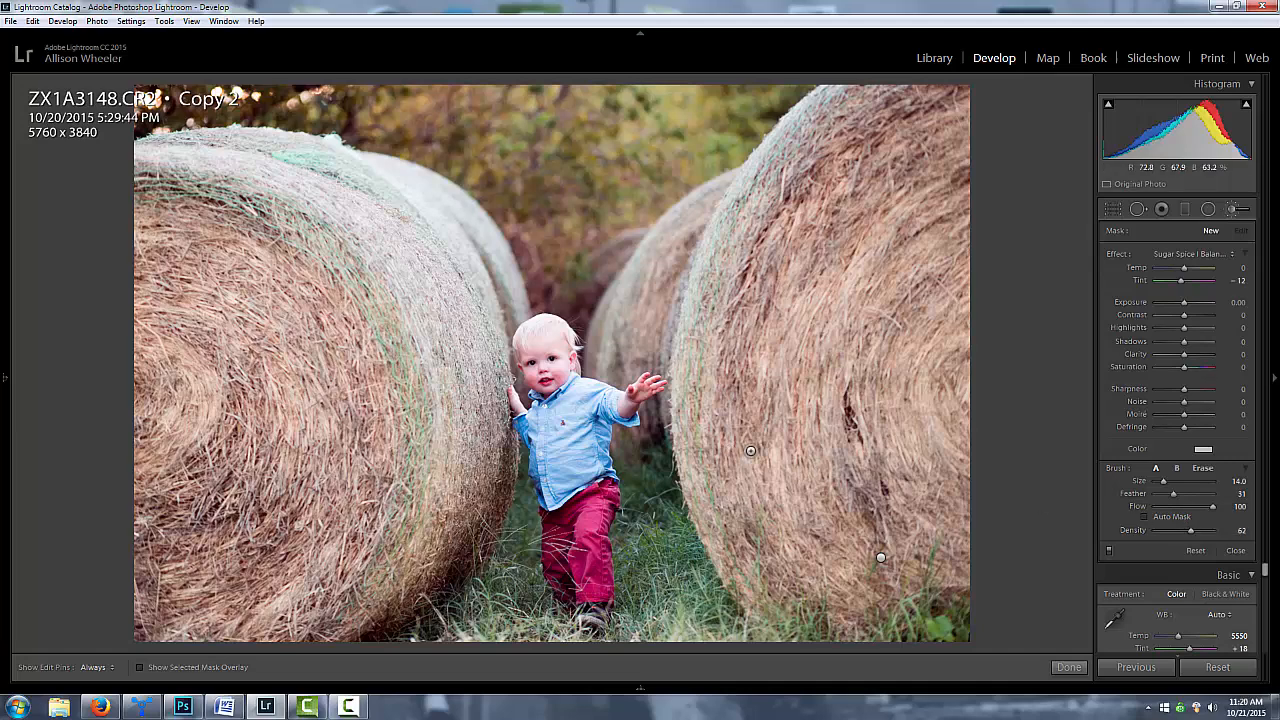
key(z)
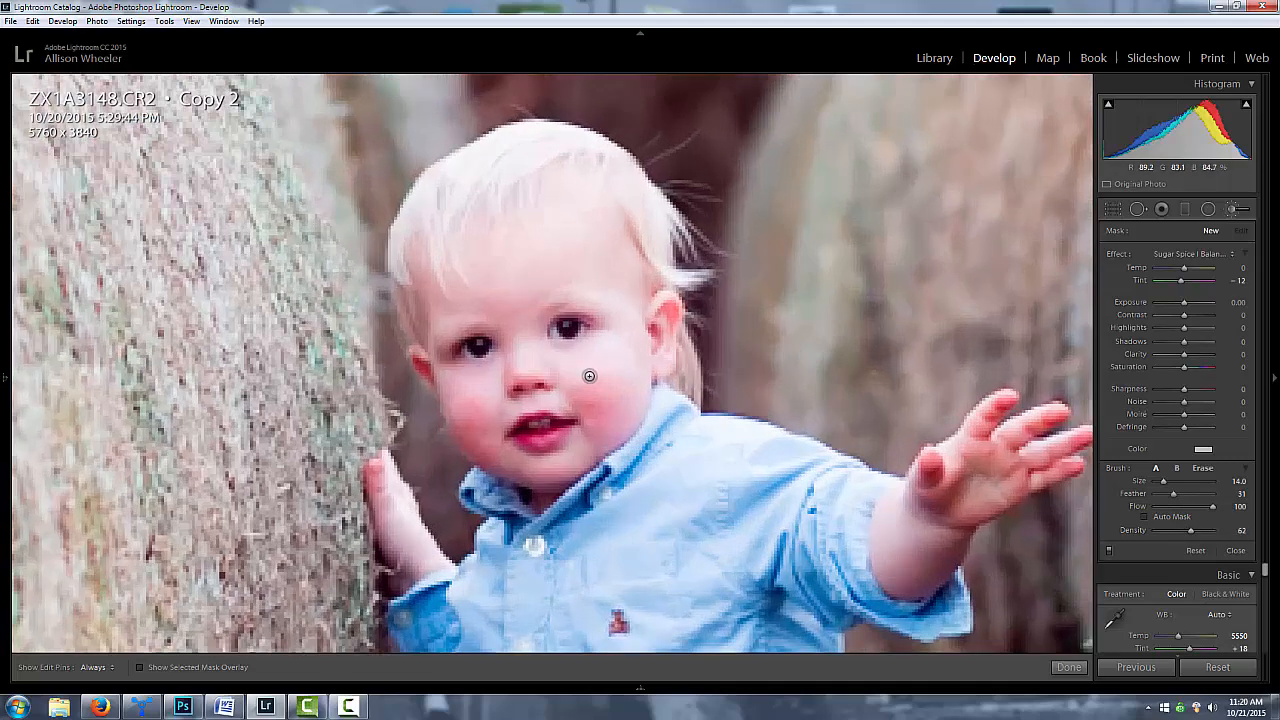
scroll(522, 321, down, 3)
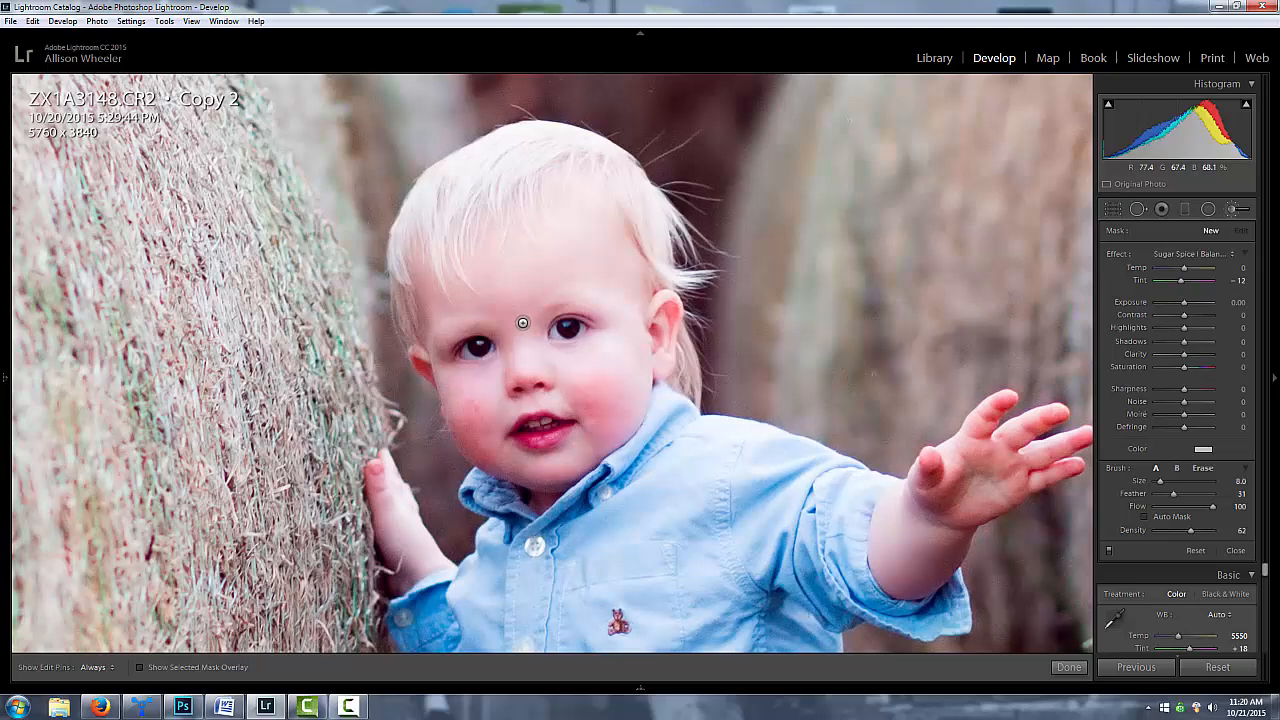
drag(522, 341, 521, 302)
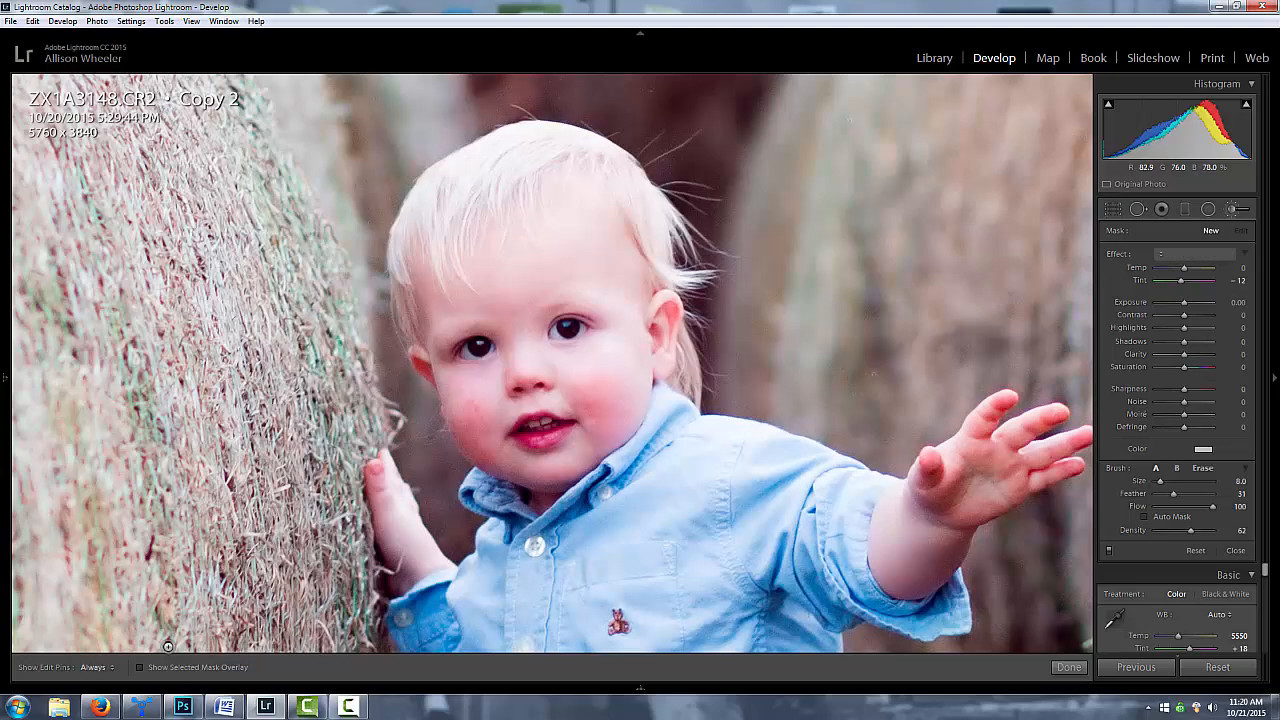
key(o)
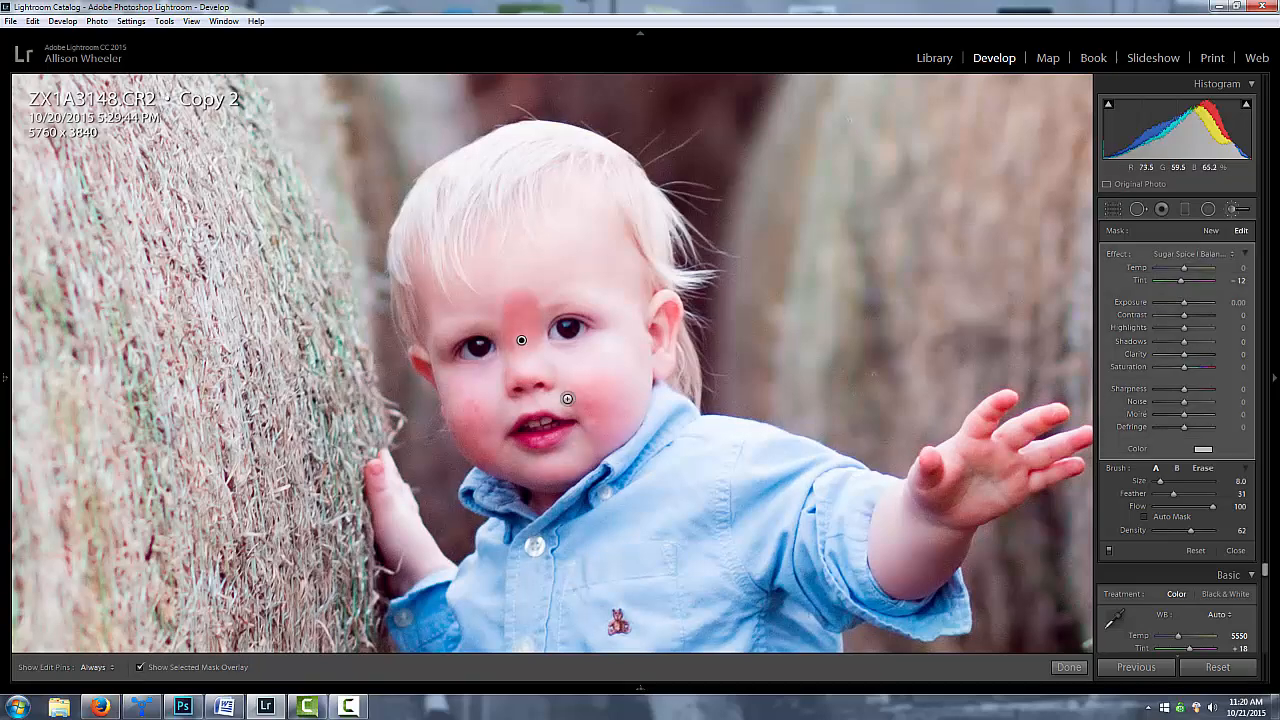
drag(545, 361, 624, 350)
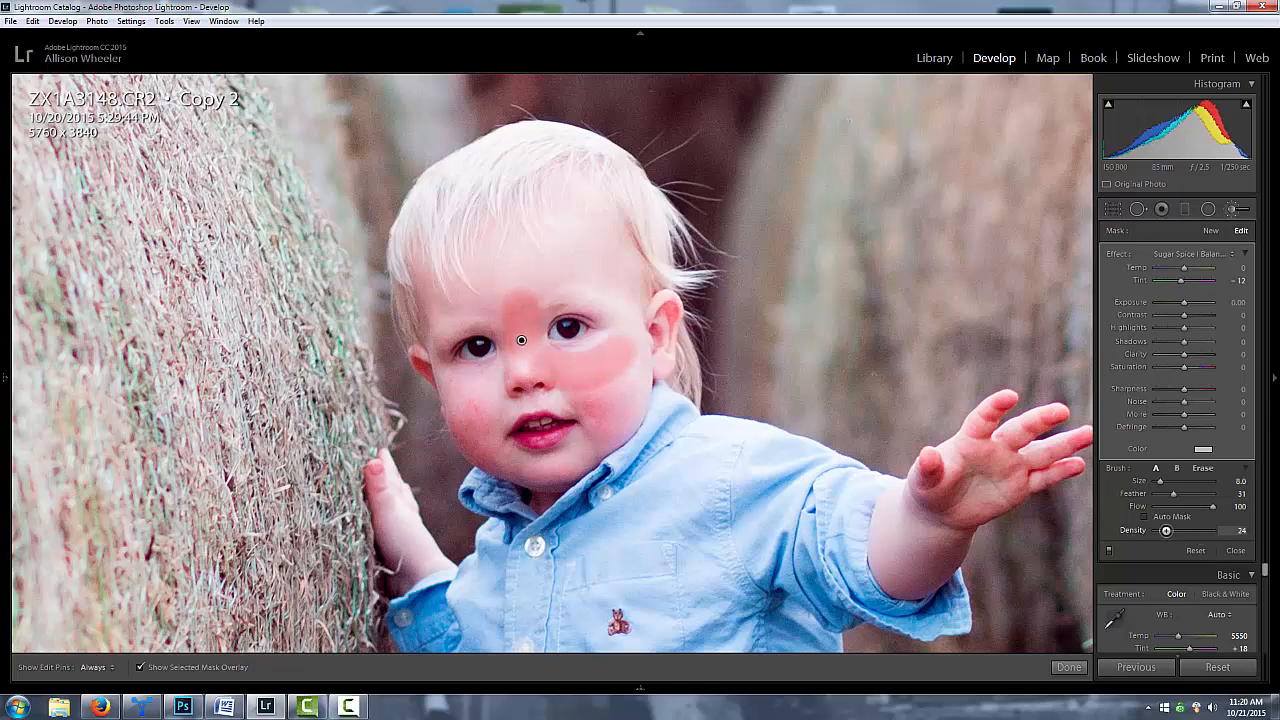
Lower the brush density to 22 and paint lightly over the child's cheek nearest the left hay bale.
drag(1166, 530, 1164, 530)
key(h)
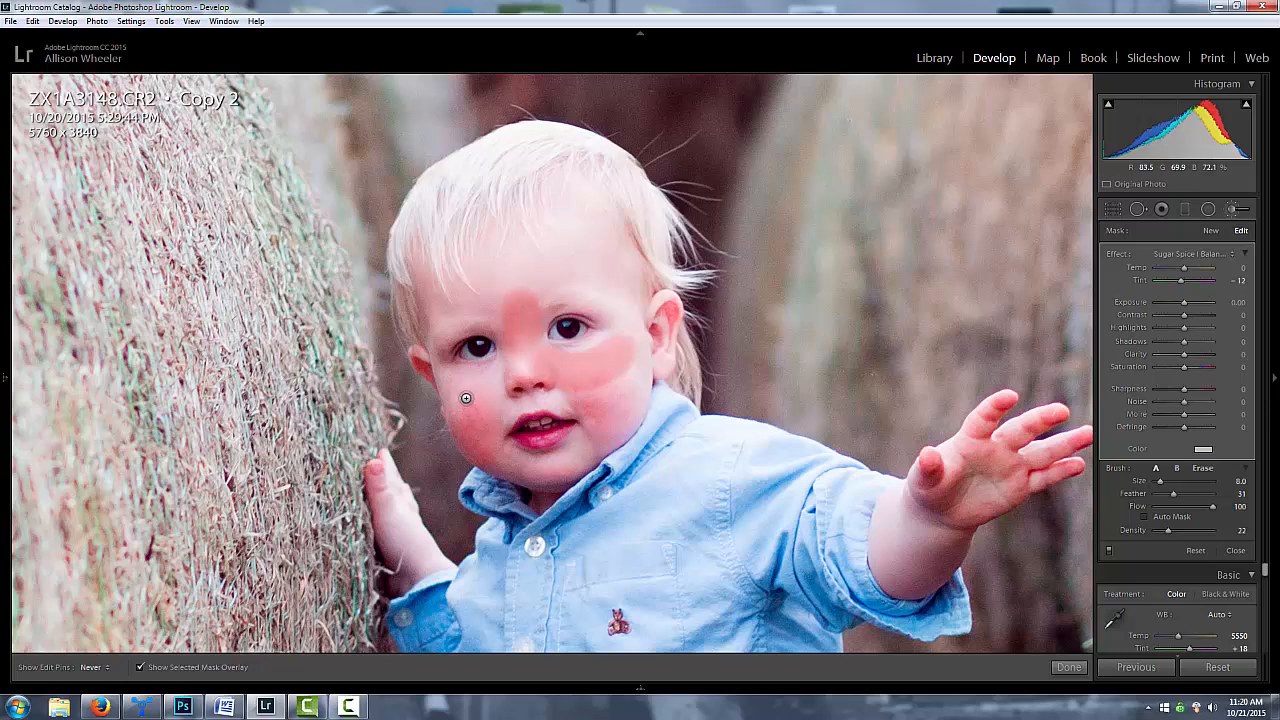
key(h)
Raise the brush density to 100 and paint the mask over the child's mouth and the adjoining cheek.
drag(1168, 531, 1220, 532)
key(h)
drag(544, 426, 530, 432)
key(h)
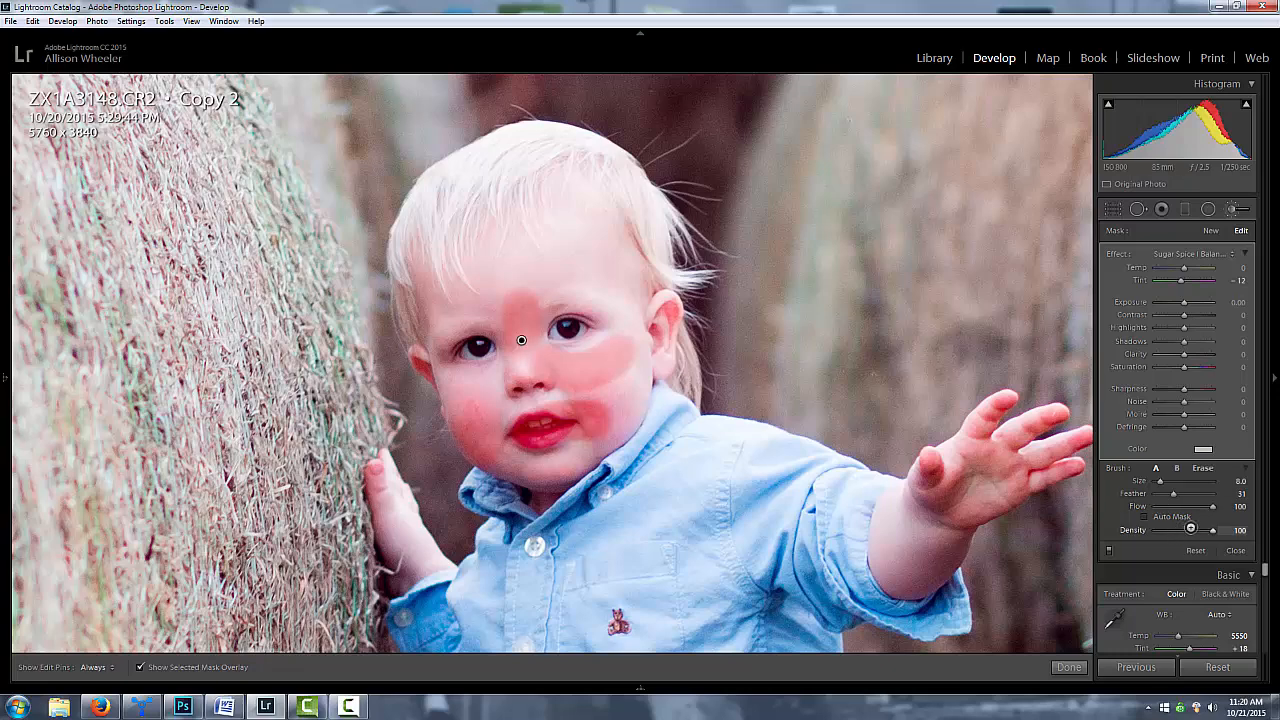
Hide the edit pins, set the brush density to 62, and paint the mask over the child's chin, cheeks and right-hand temple.
key(h)
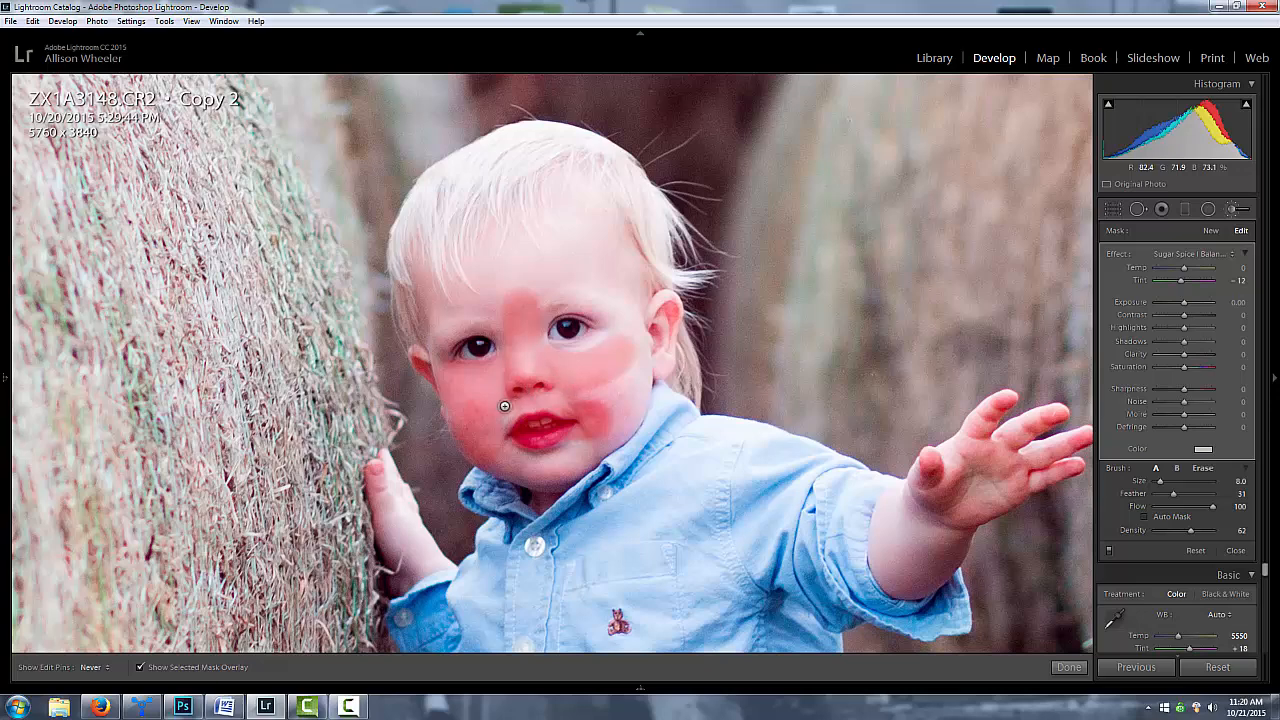
mouse_move(572, 454)
mouse_down()
mouse_move(590, 399)
mouse_move(632, 362)
mouse_move(597, 431)
mouse_up()
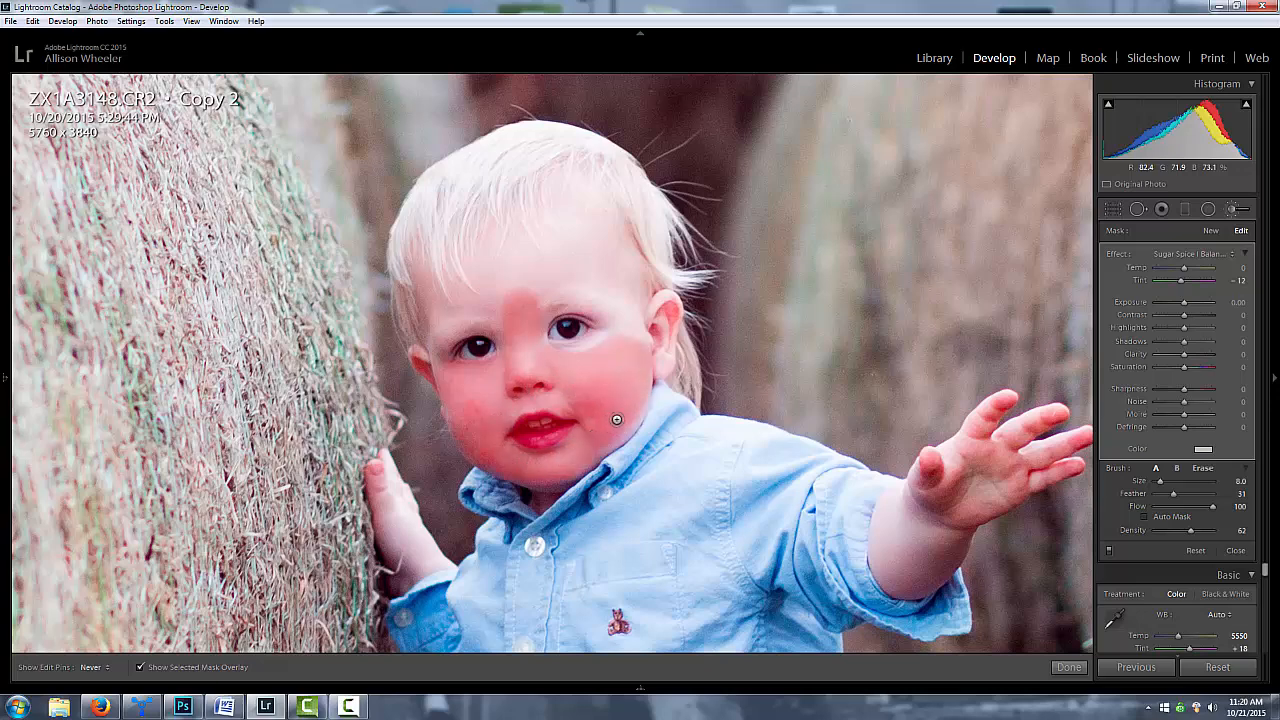
mouse_move(614, 330)
mouse_down()
mouse_move(621, 286)
mouse_move(636, 352)
mouse_move(651, 322)
mouse_move(666, 324)
mouse_move(660, 365)
mouse_up()
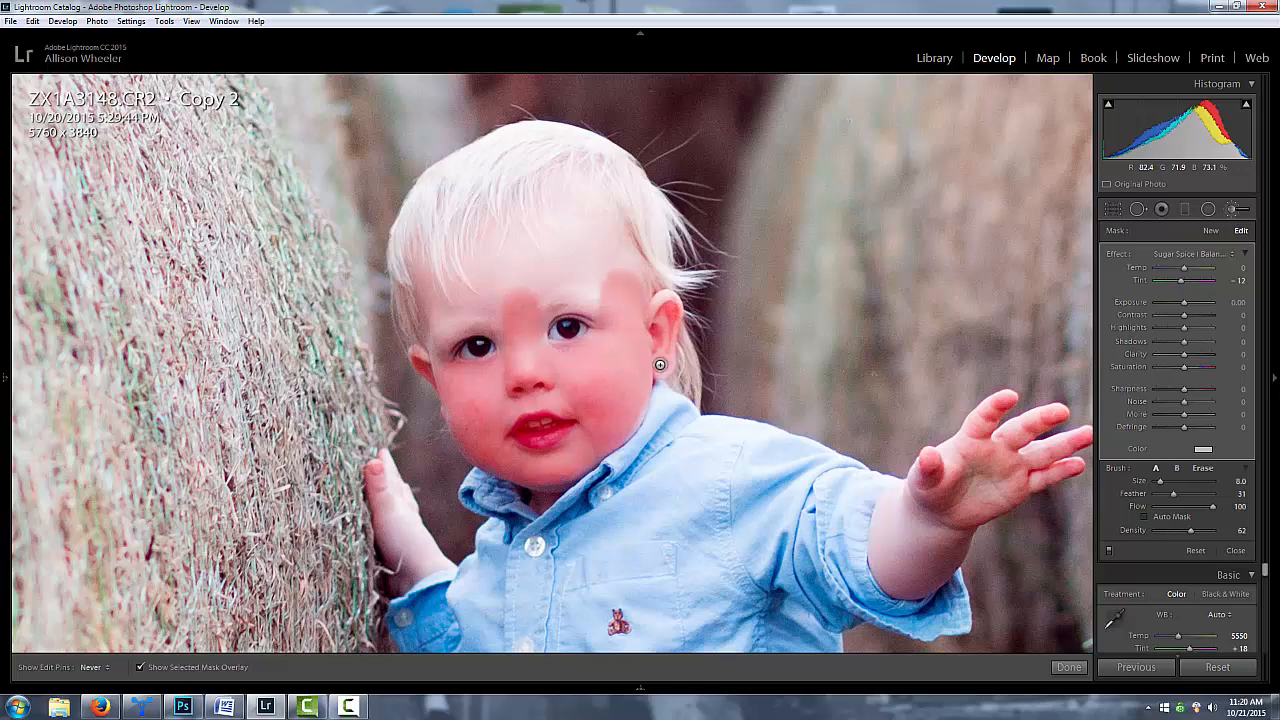
Lower the brush density to 29 and paint the mask across the child's forehead up to the hairline.
click(1172, 531)
key(h)
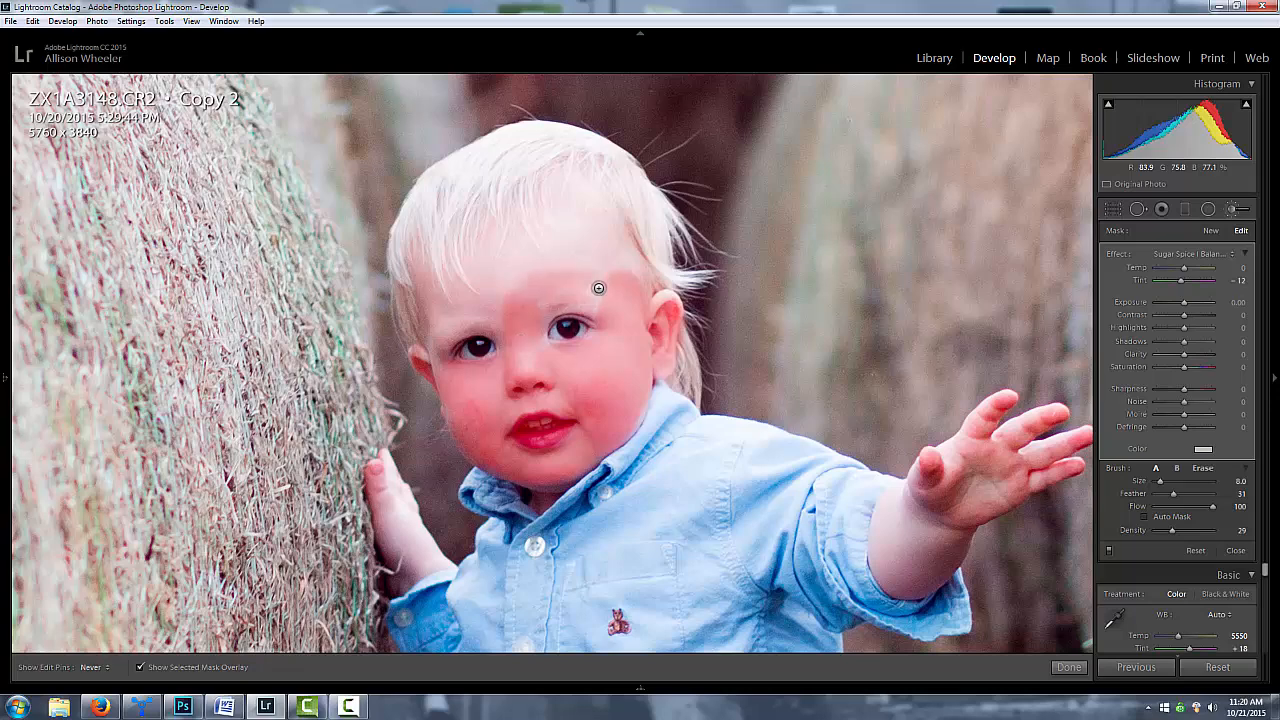
mouse_move(585, 220)
mouse_down()
mouse_move(548, 264)
mouse_move(509, 259)
mouse_move(489, 296)
mouse_move(438, 320)
mouse_move(426, 284)
mouse_up()
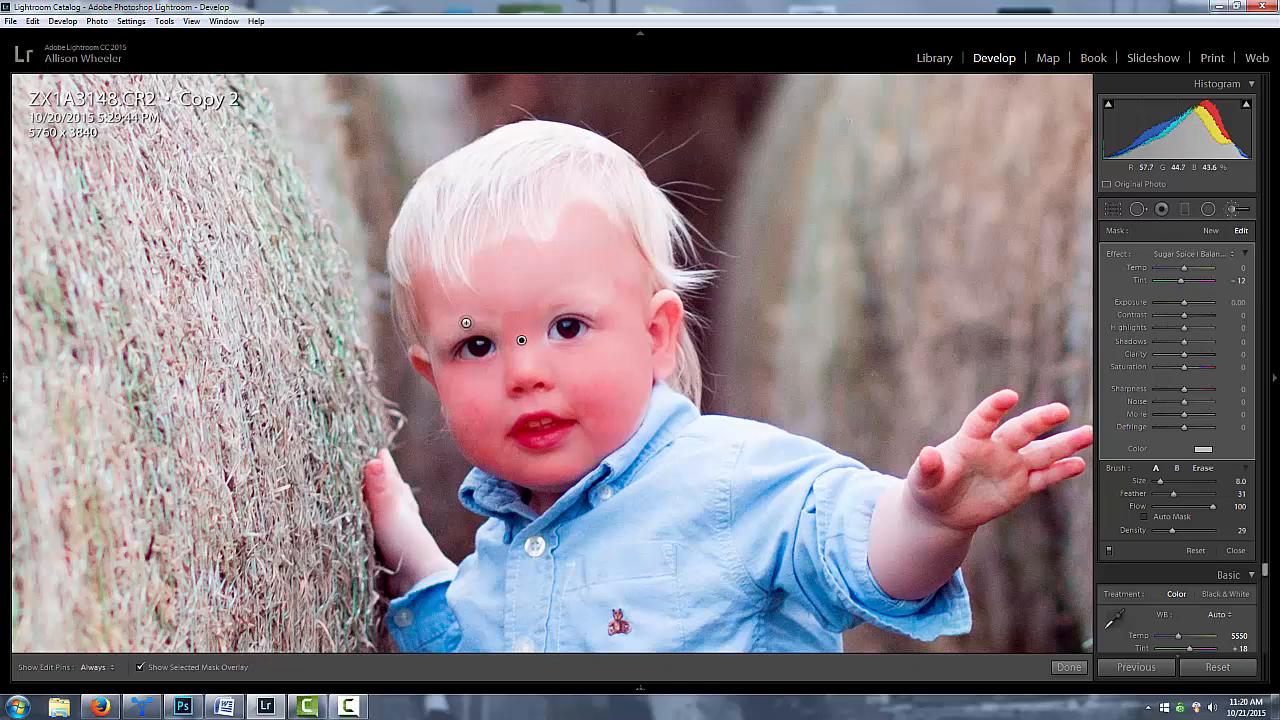
Paint the mask over the child's outstretched hand, reducing the brush size to 4 for the fingers.
key(h)
drag(994, 474, 908, 477)
key(bracketleft)
key(bracketleft)
key(bracketleft)
drag(978, 444, 994, 436)
key(h)
key(h)
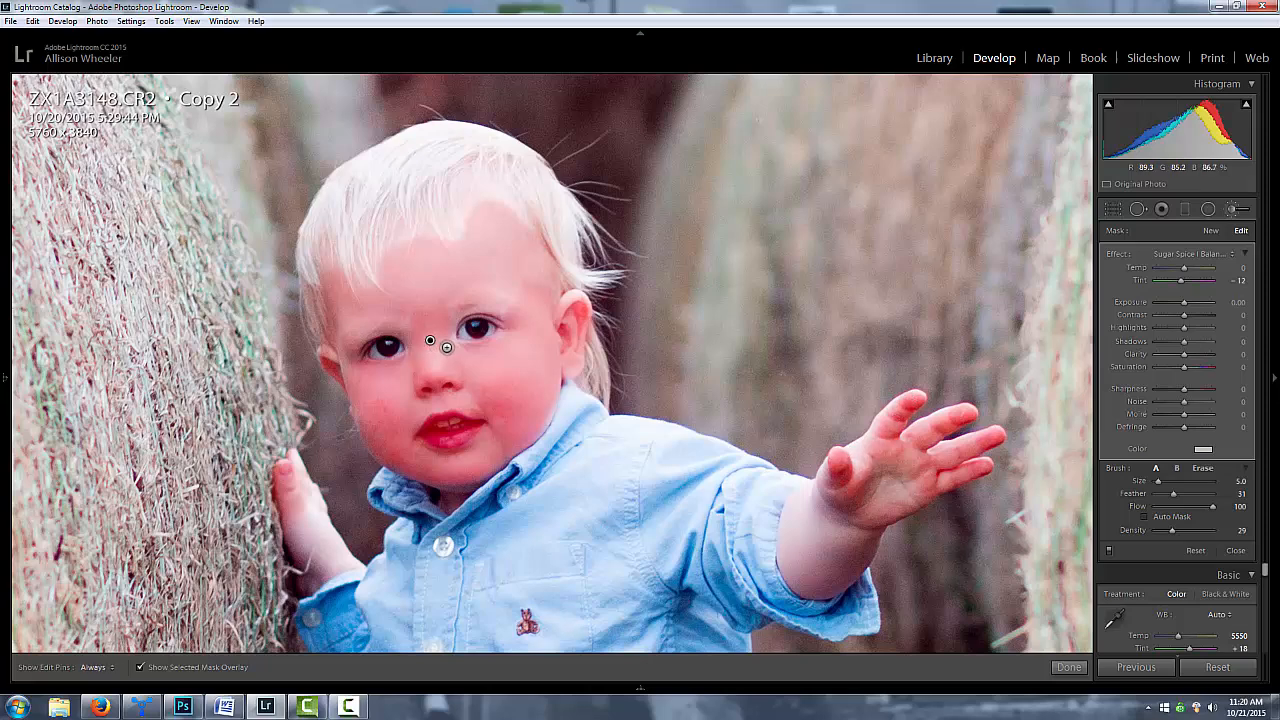
key(h)
key(h)
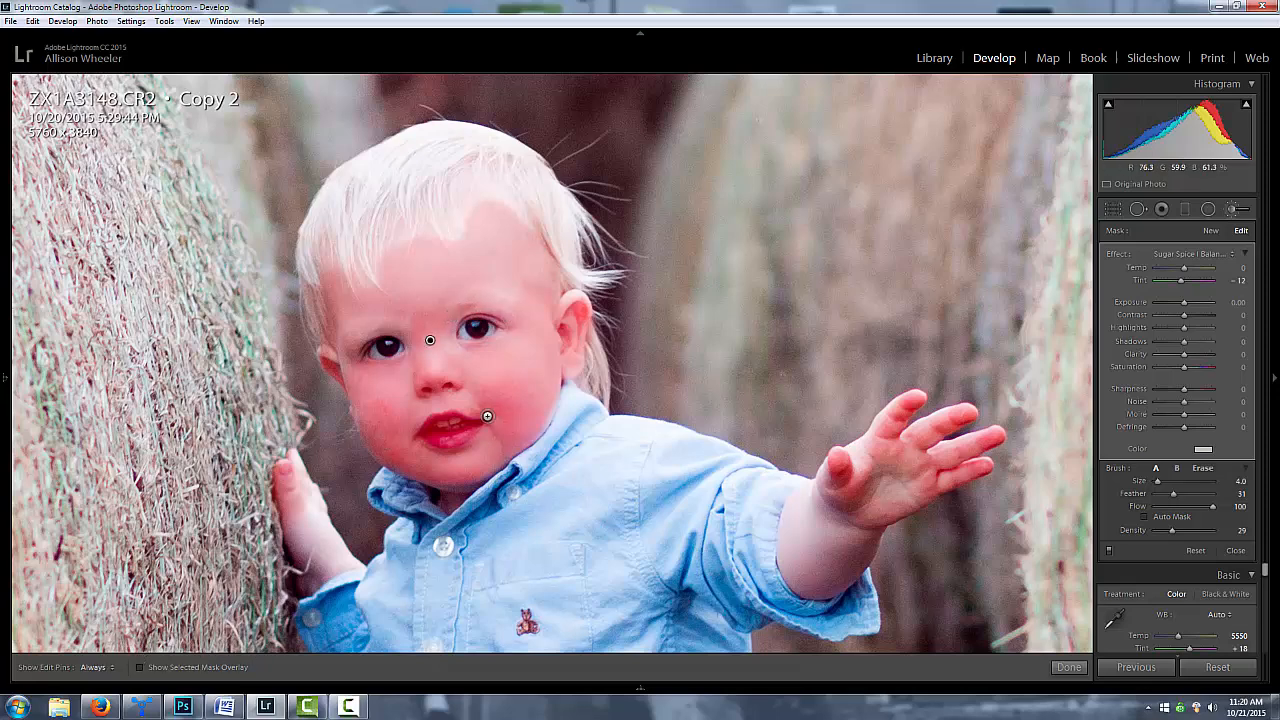
Turn off the mask overlay, show the whole photo and close the adjustment brush.
key(o)
key(z)
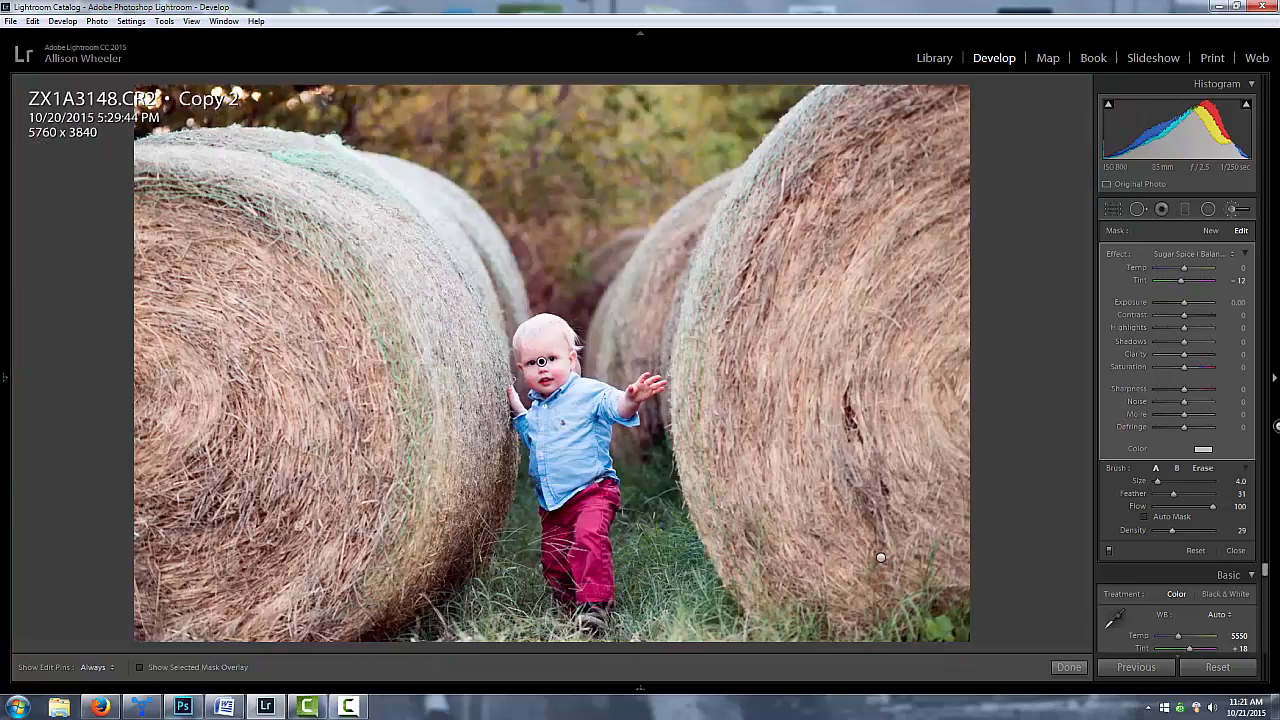
key(k)
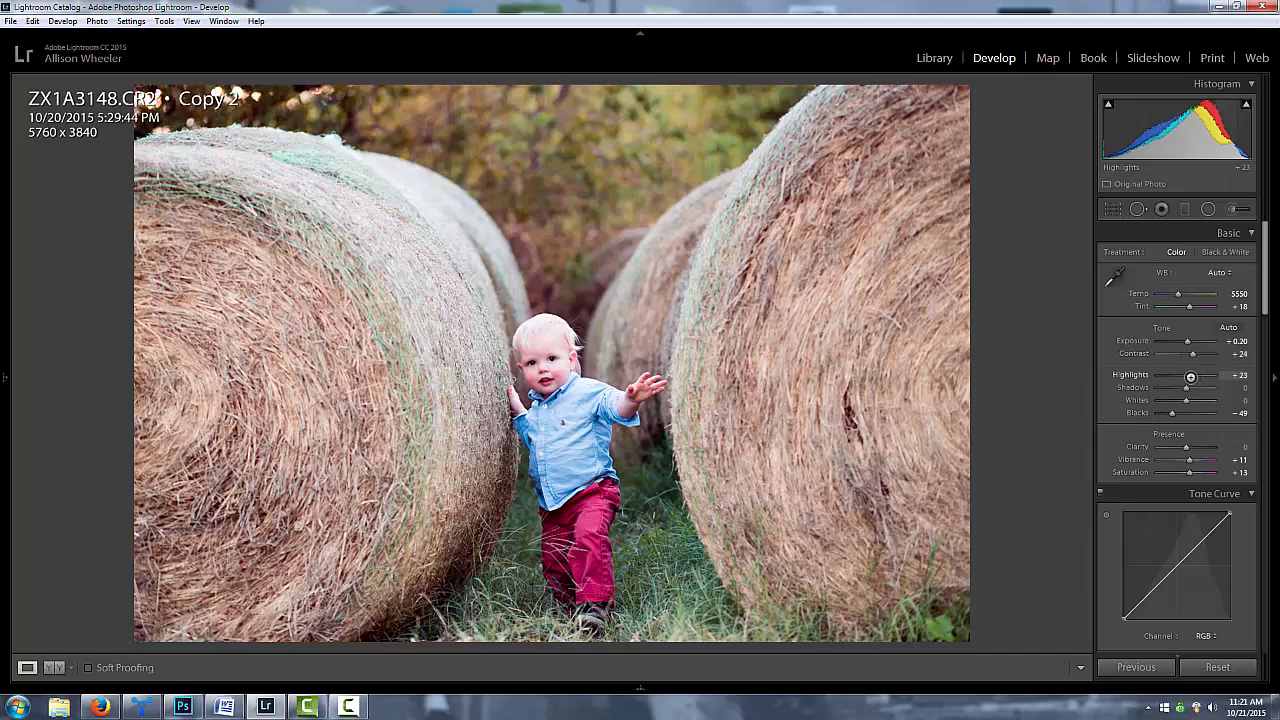
Set the photo's Highlights to -7, Exposure to +0.10 and Clarity to +10.
key(shift+Down)
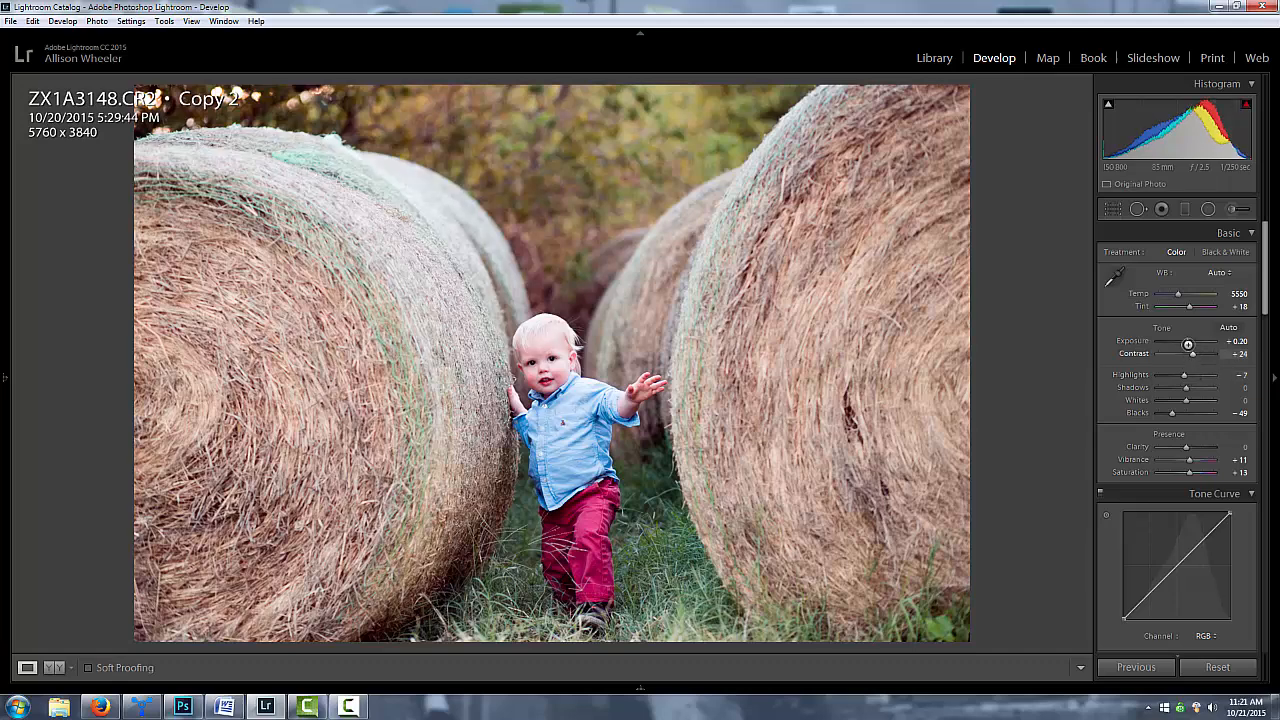
key(Down)
key(Down)
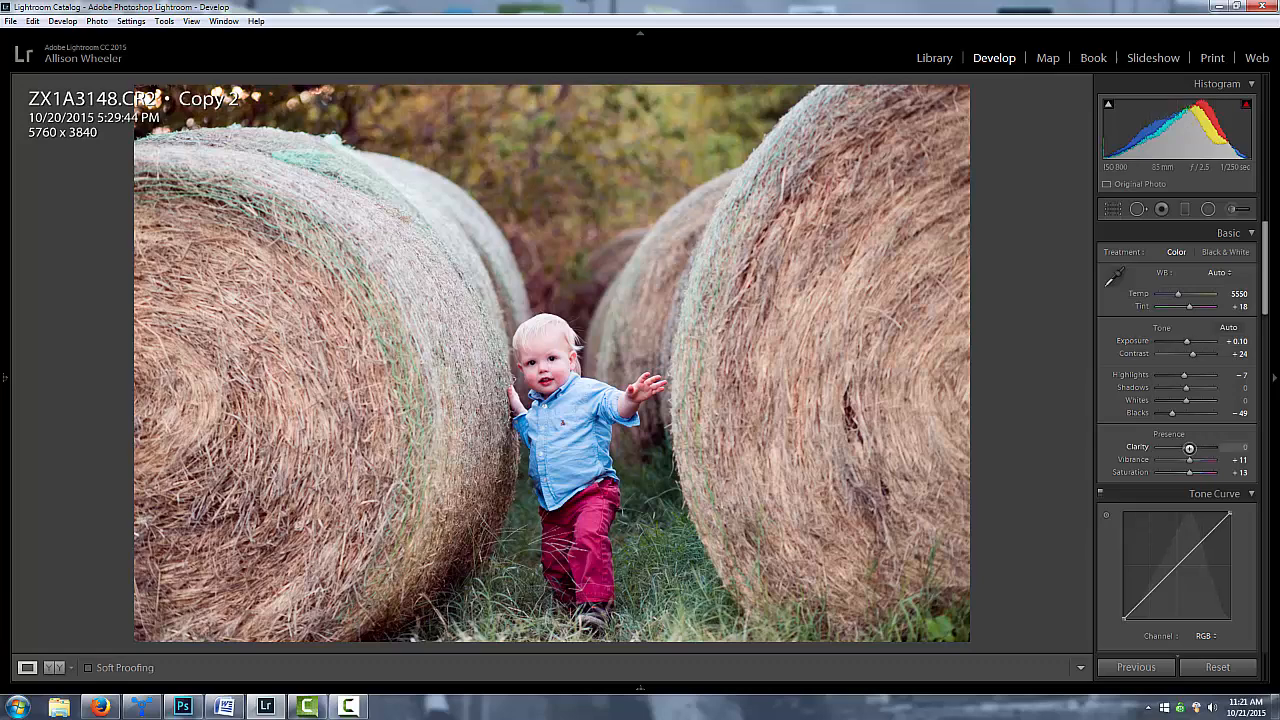
key(Up)
key(Up)
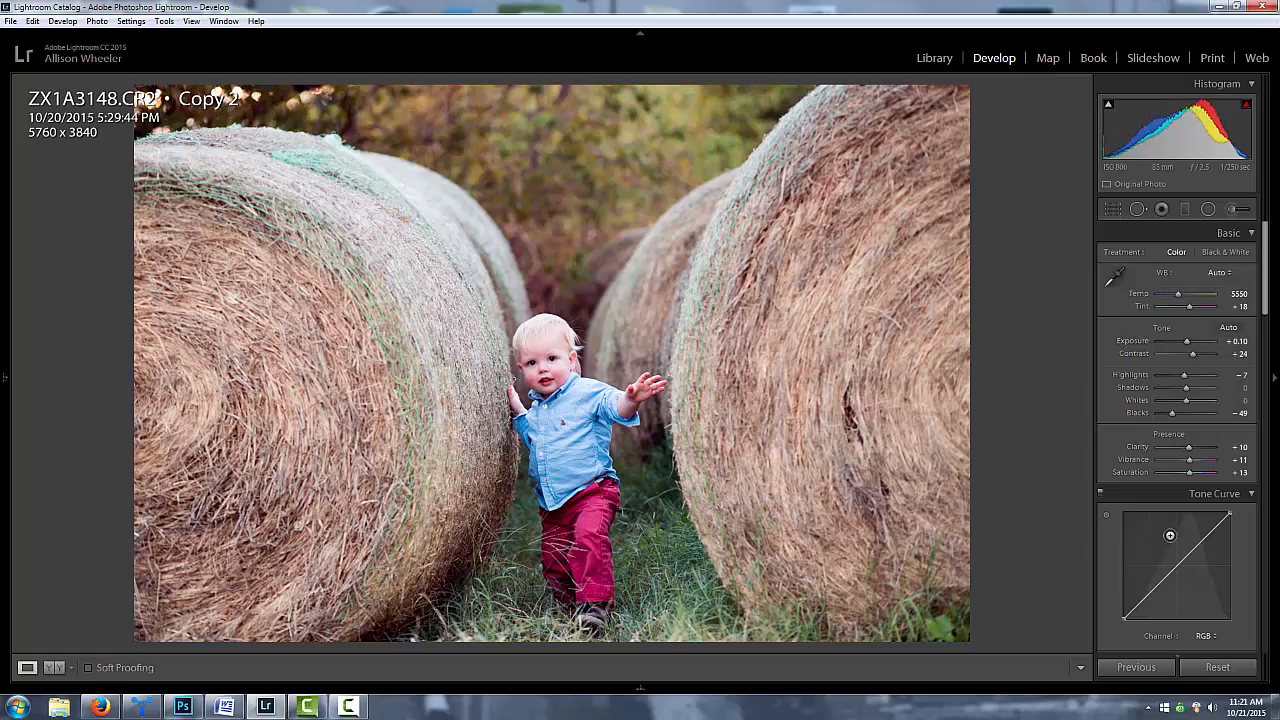
Try the Red luminance at -100, and settle it at +11.
scroll(1168, 534, down, 10)
scroll(1166, 531, up, 5)
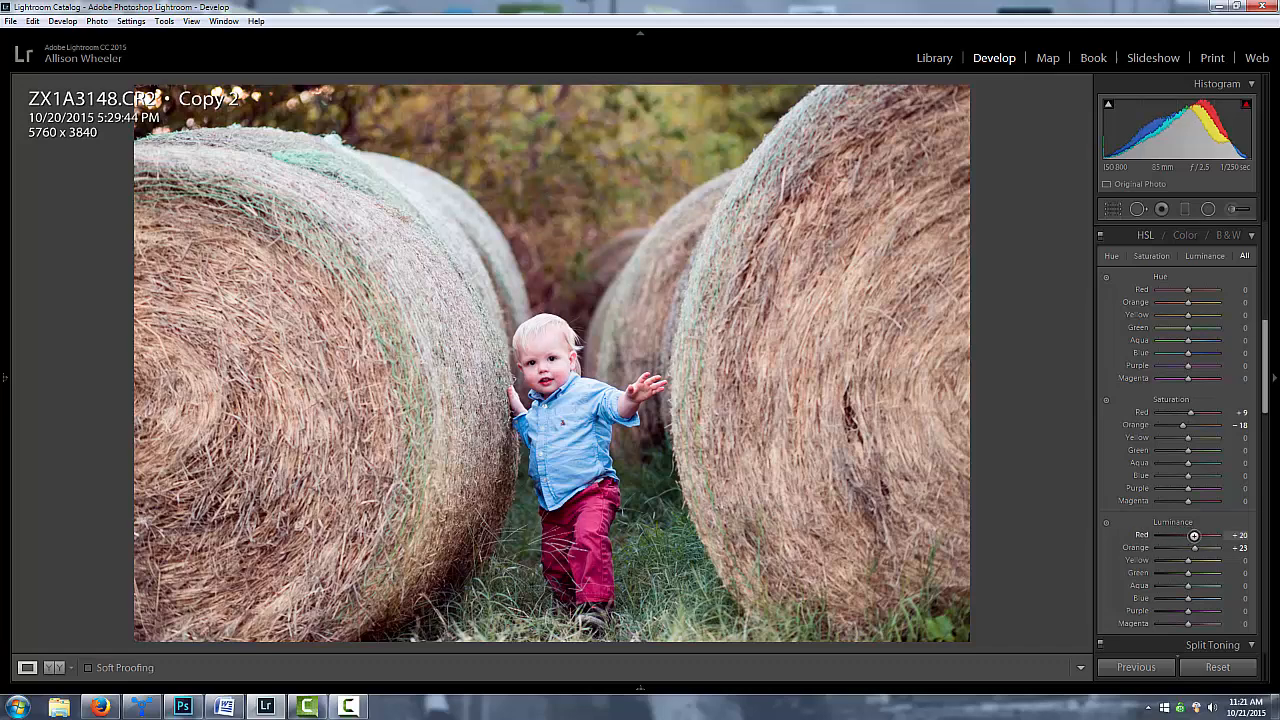
drag(1188, 535, 1136, 534)
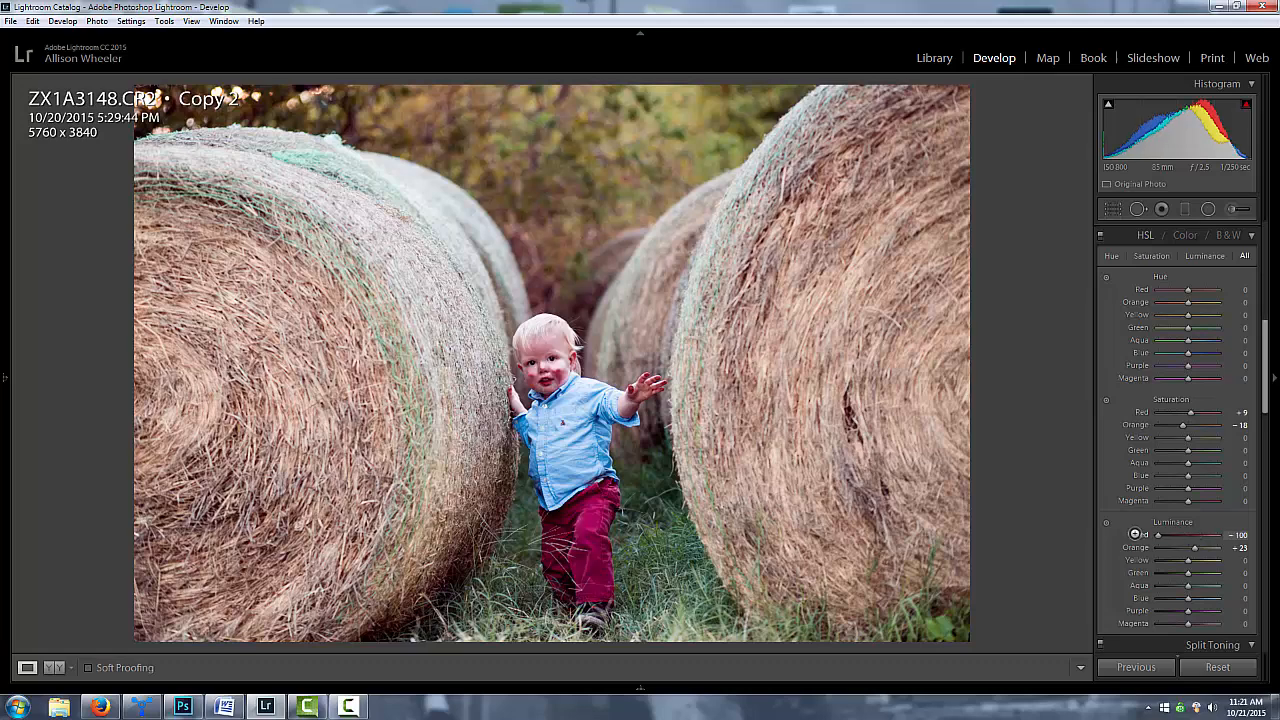
drag(1135, 534, 1196, 534)
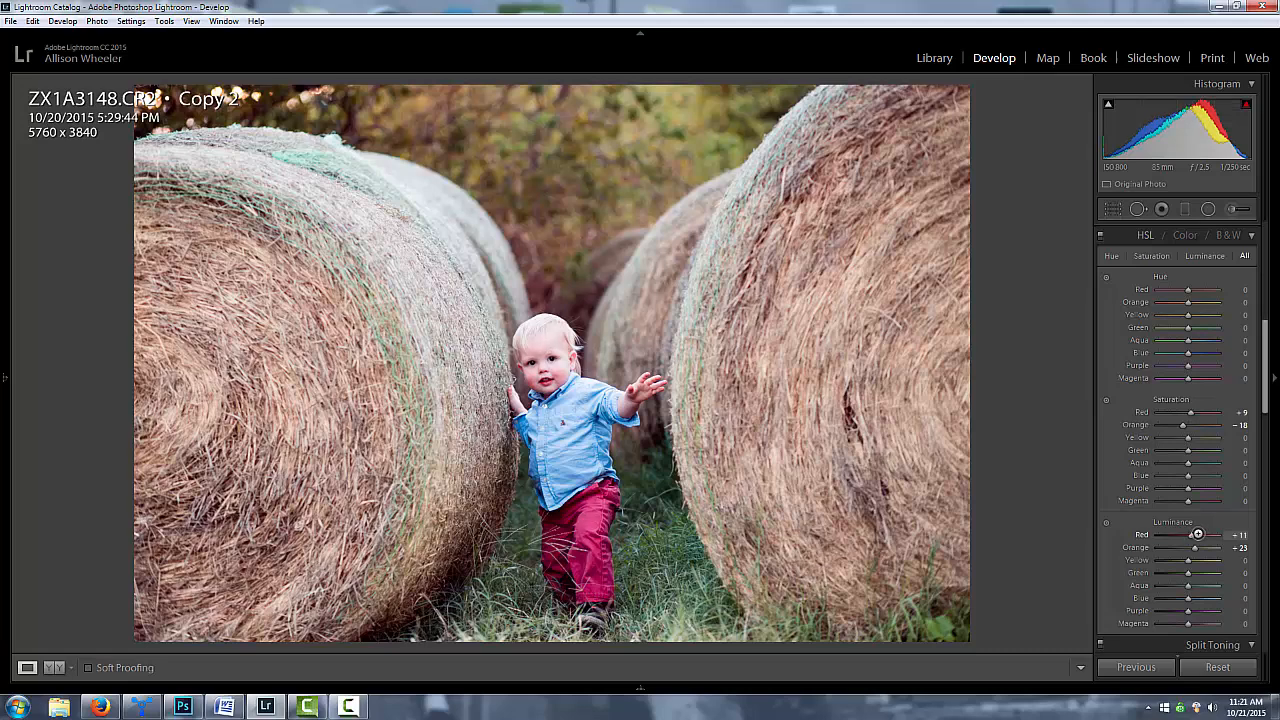
Set the photo's sharpening to Amount 50, Radius 2.0, Detail 67 and Masking 79.
scroll(1152, 568, down, 10)
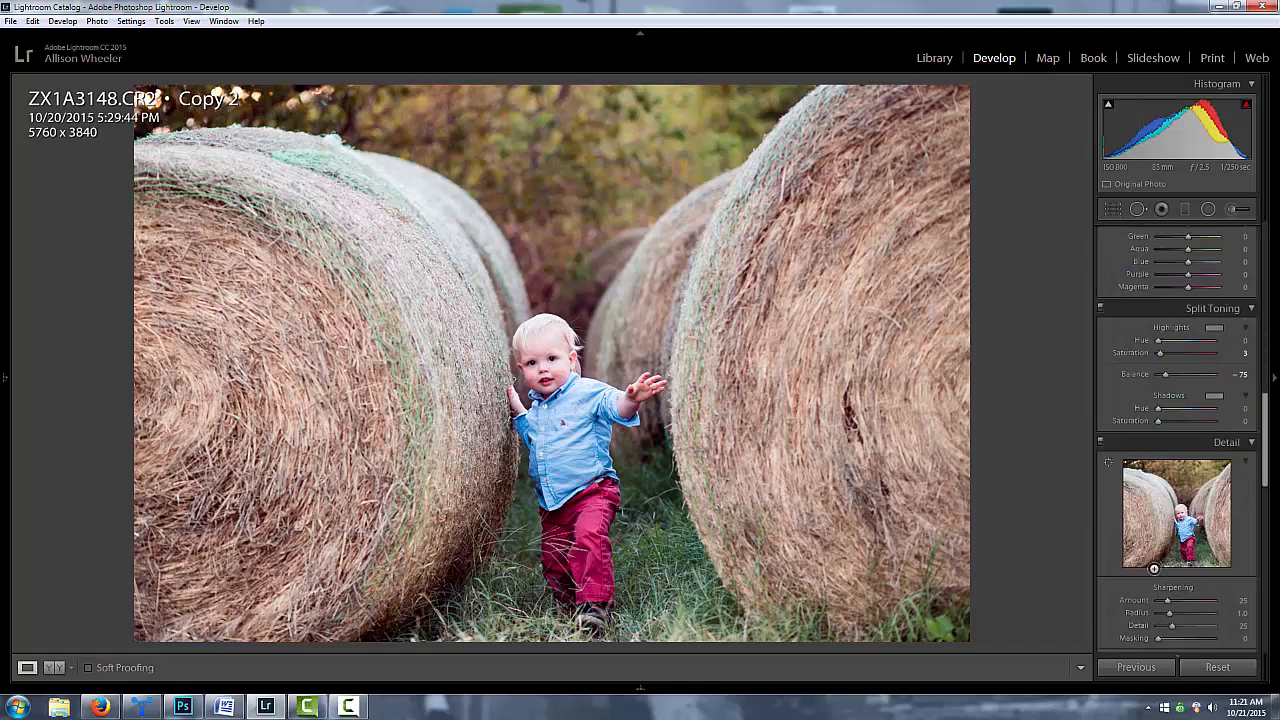
drag(1167, 375, 1195, 401)
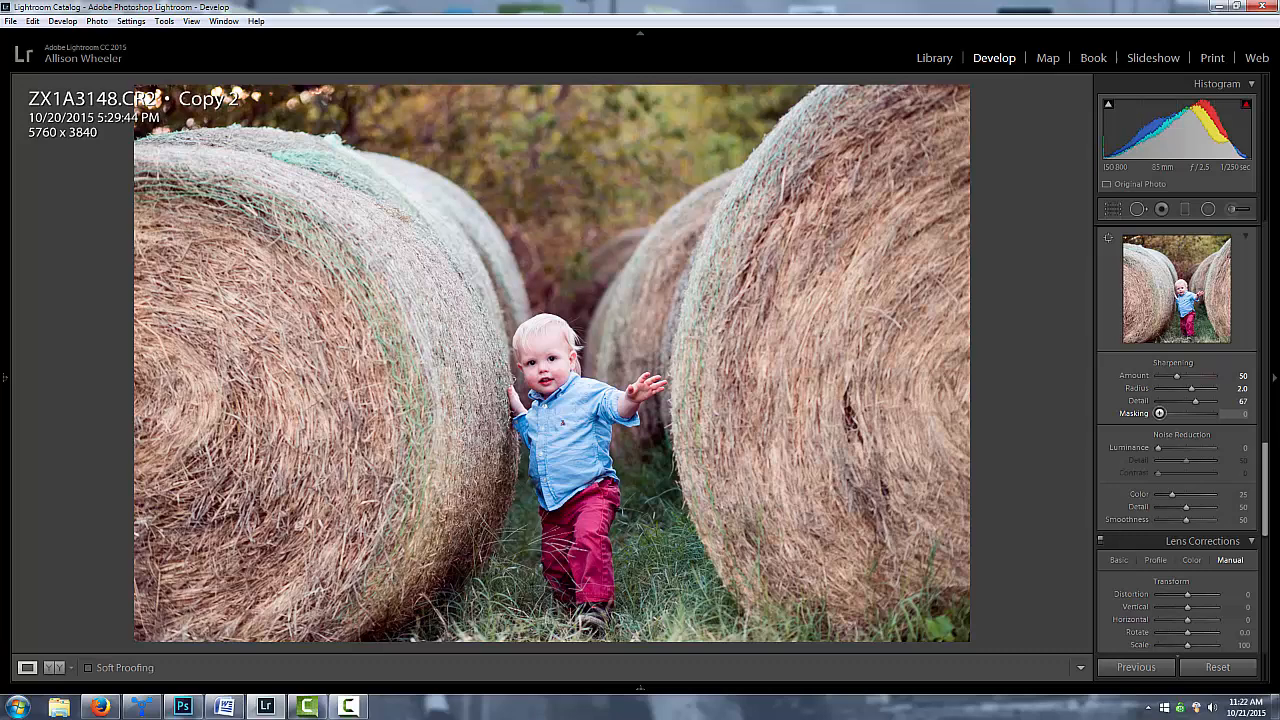
drag(1159, 413, 1203, 414)
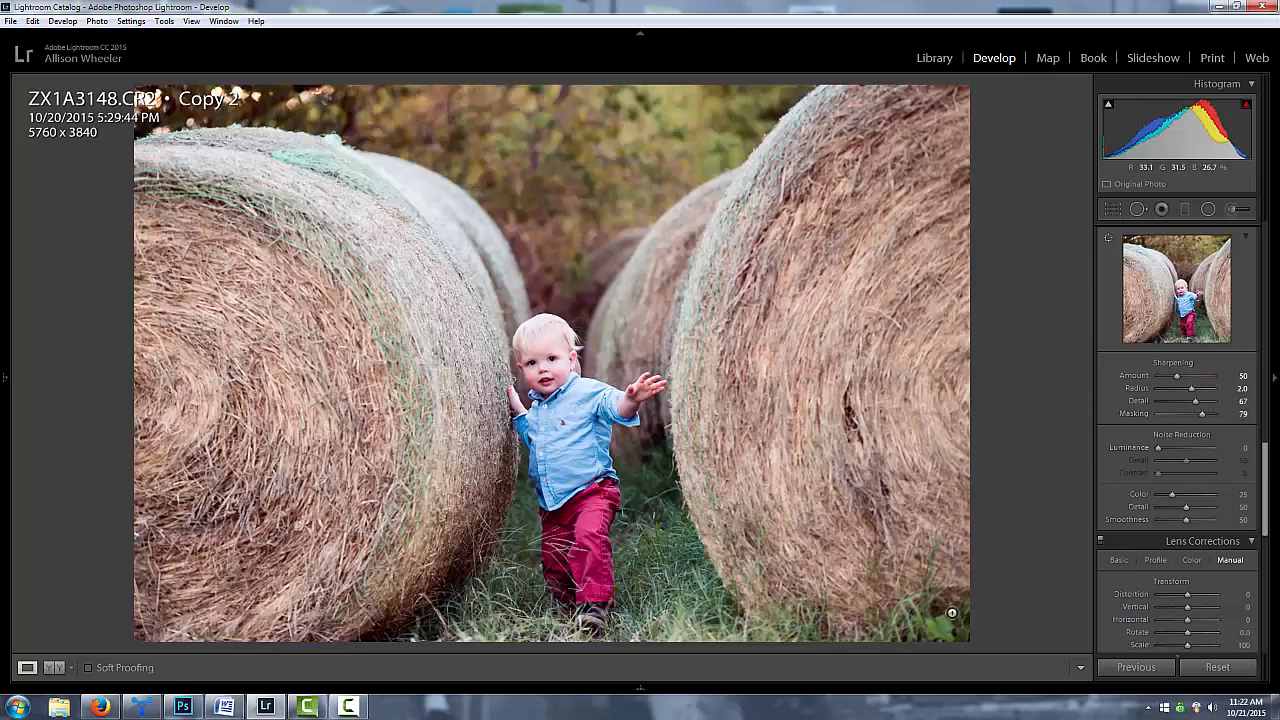
Straighten the photo with a crop angle of 1.81, keeping the original aspect ratio, and apply the crop.
scroll(1194, 534, down, 5)
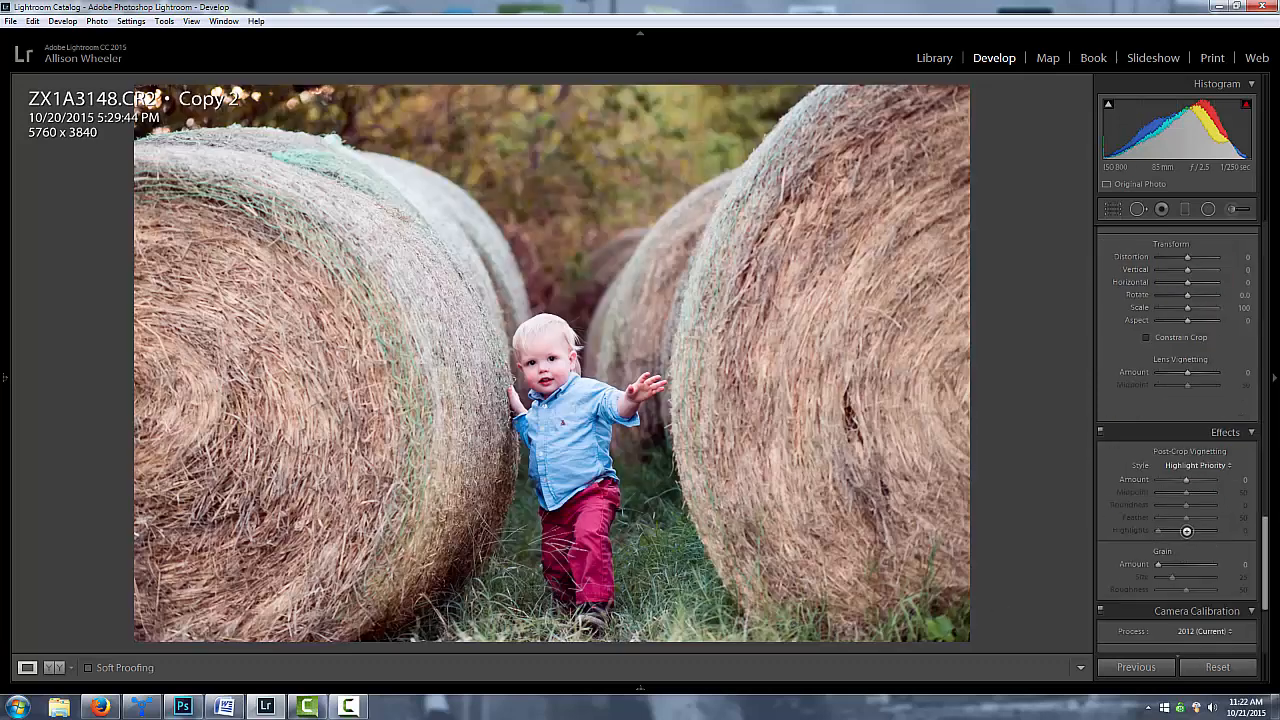
scroll(1136, 359, up, 10)
click(1110, 209)
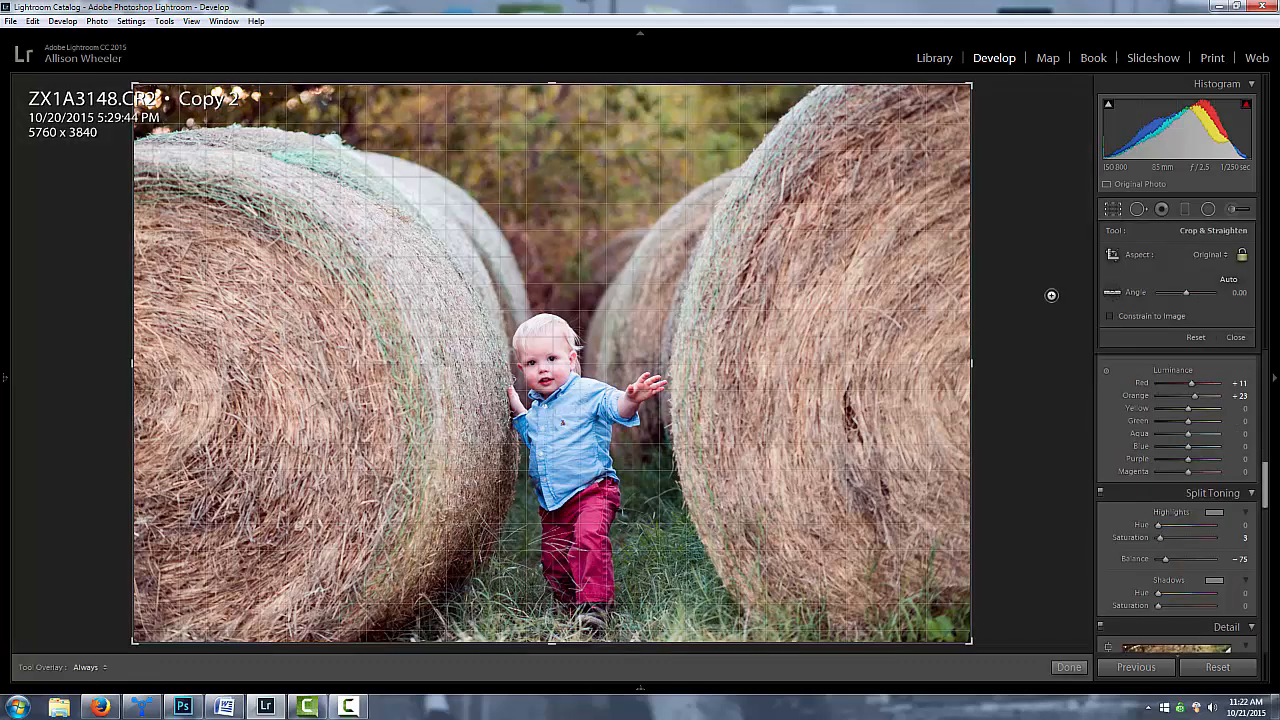
drag(1051, 295, 1050, 311)
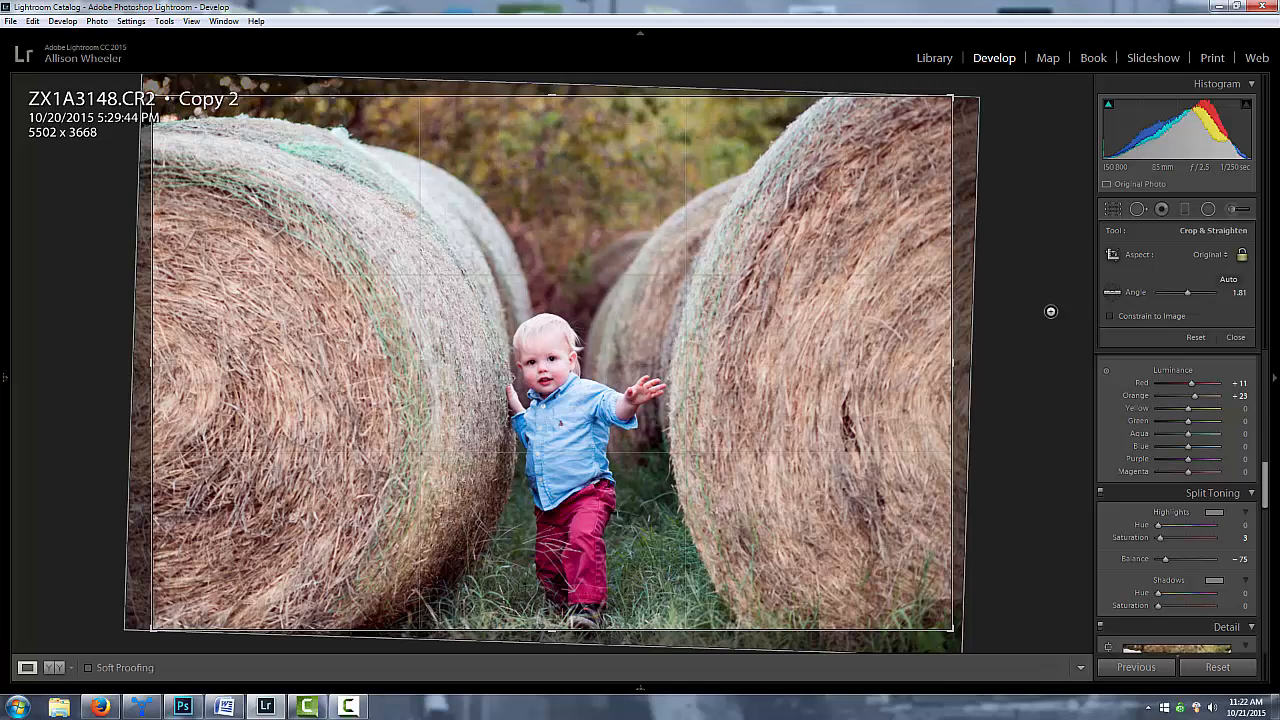
key(Return)
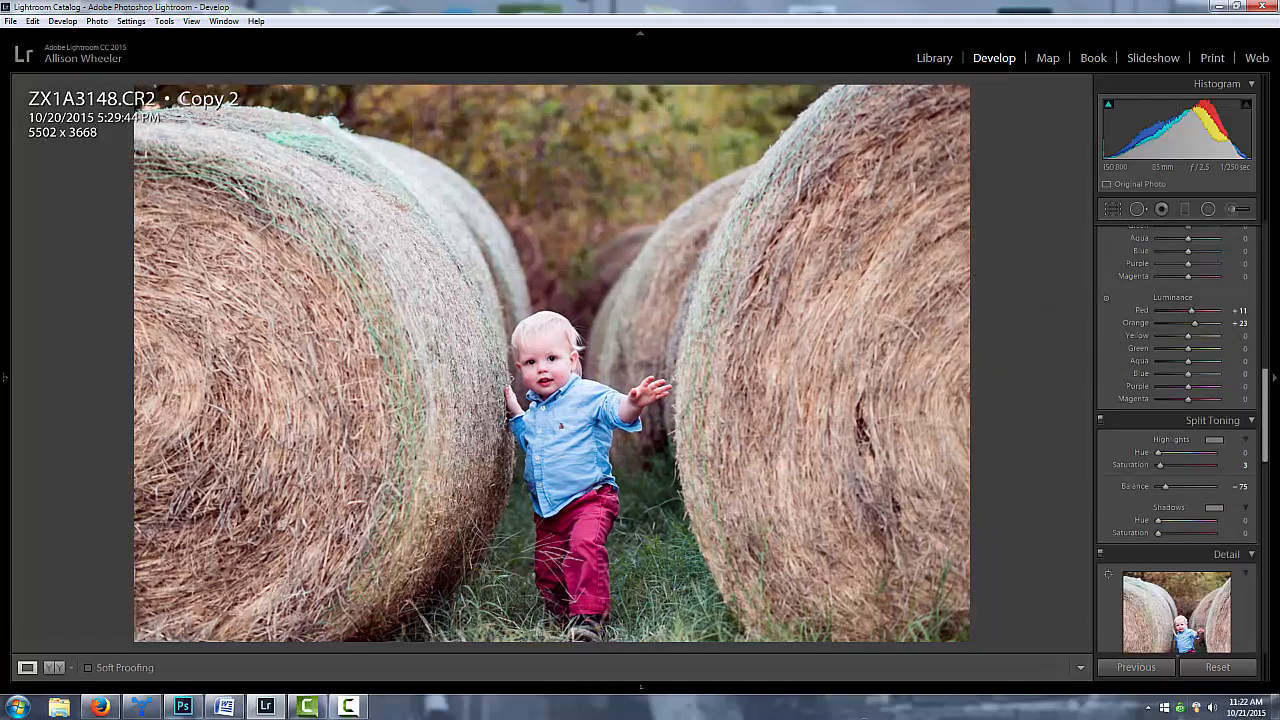
Select the master photo ZX1A3148.CR2 in the filmstrip and view its before and after versions side by side.
key(y)
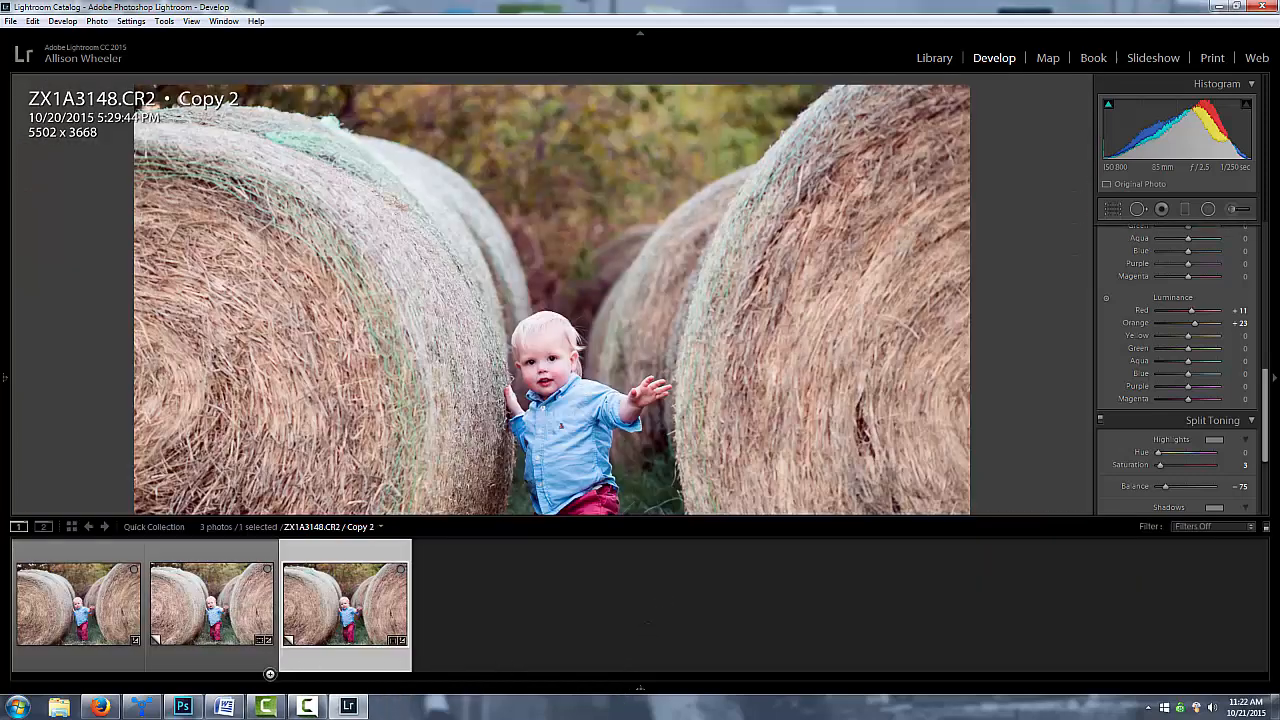
click(72, 651)
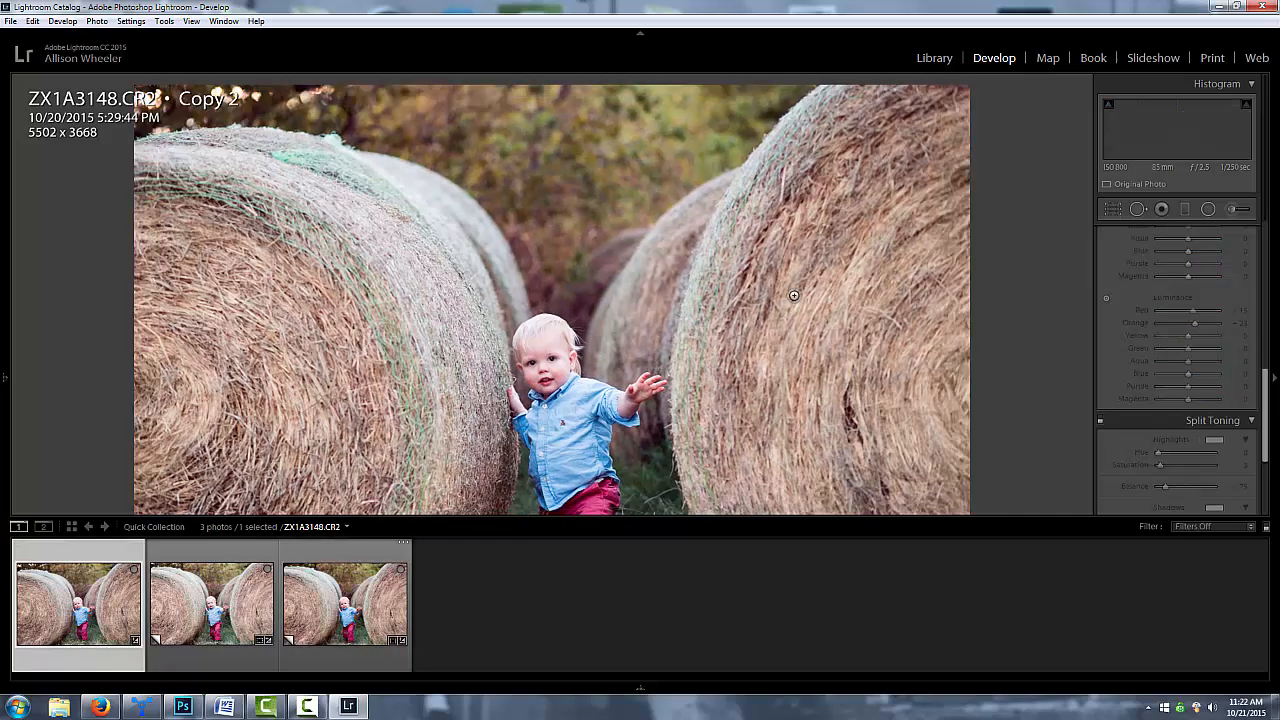
key(y)
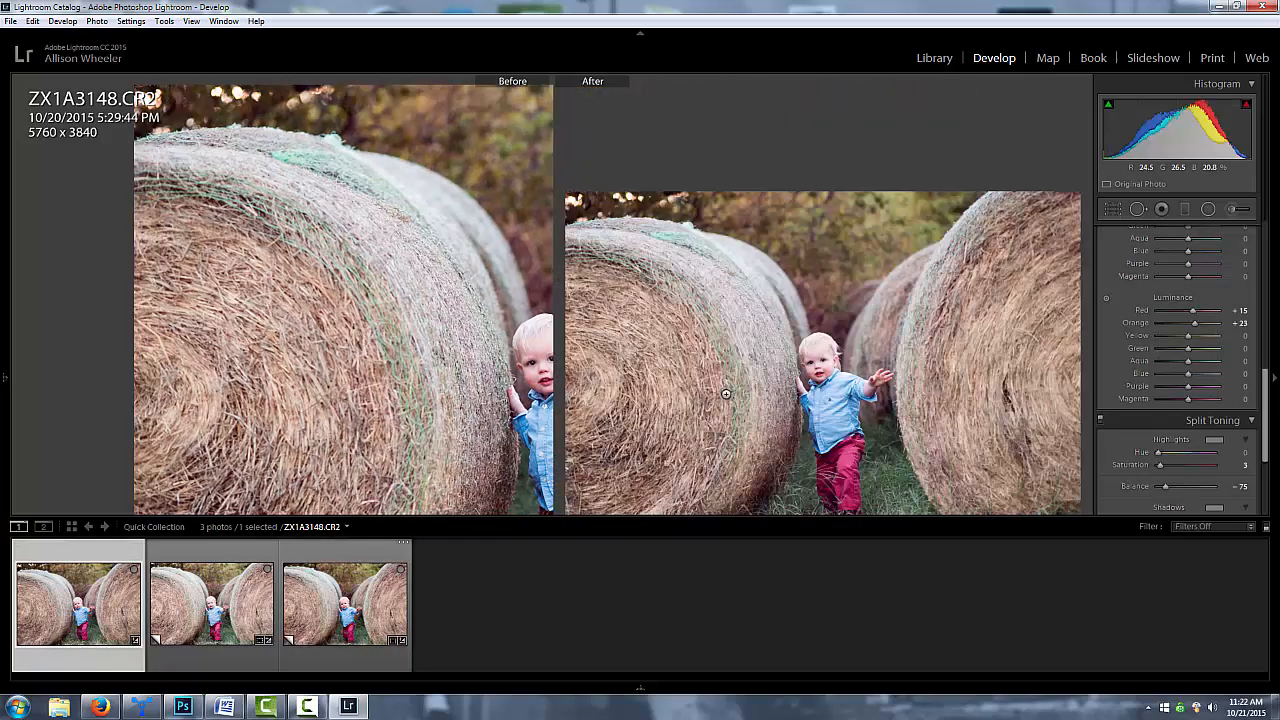
Compare the master photo and Copy 2 side by side in the Library's Survey view.
click(945, 57)
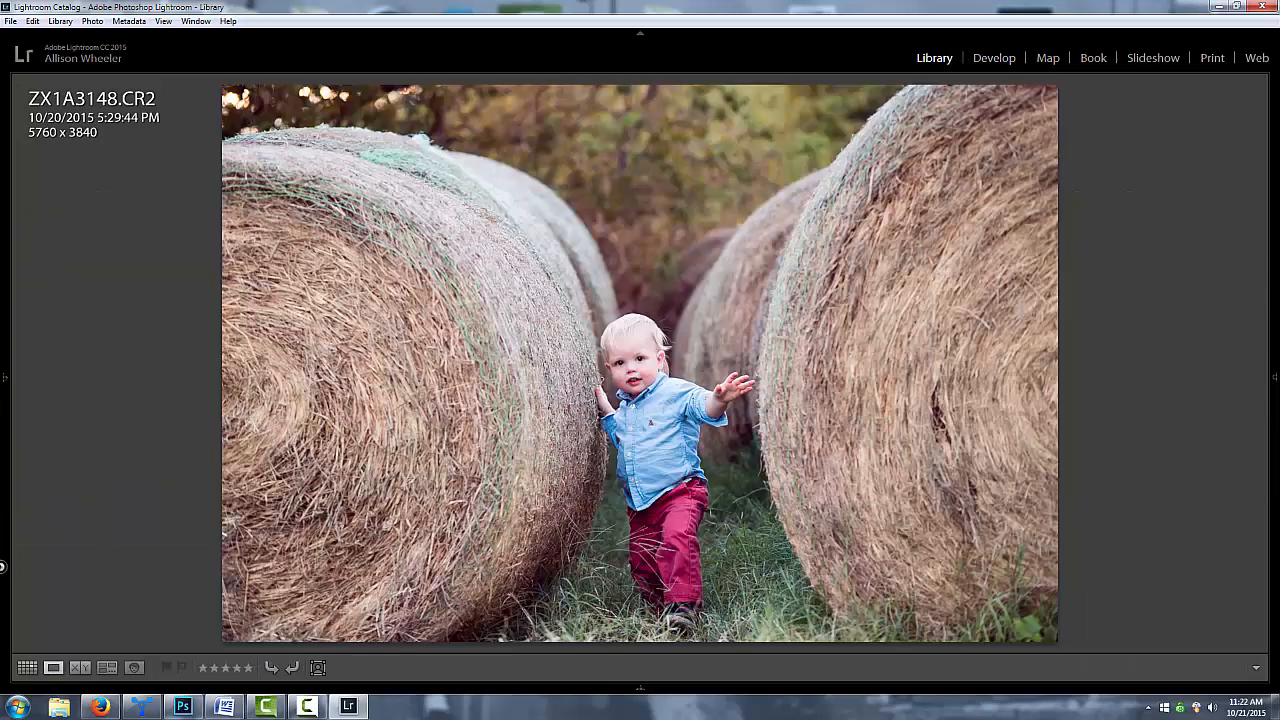
key(g)
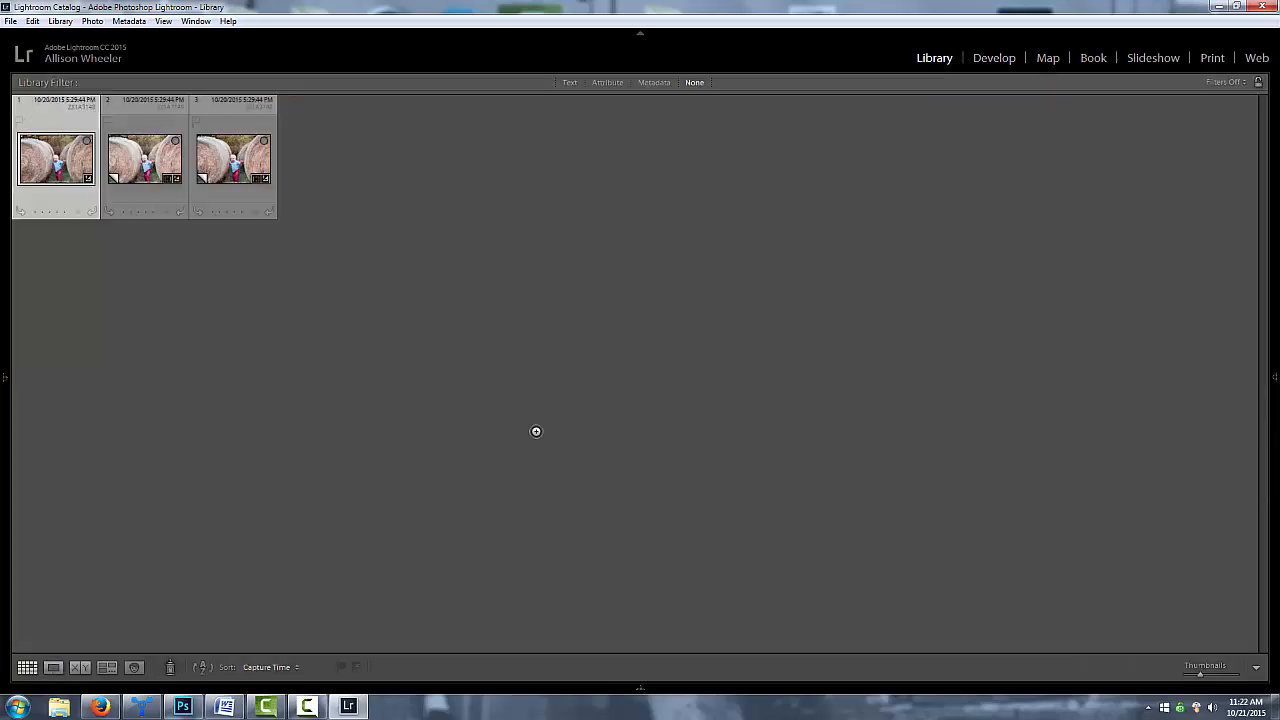
ctrl+click(224, 165)
click(110, 667)
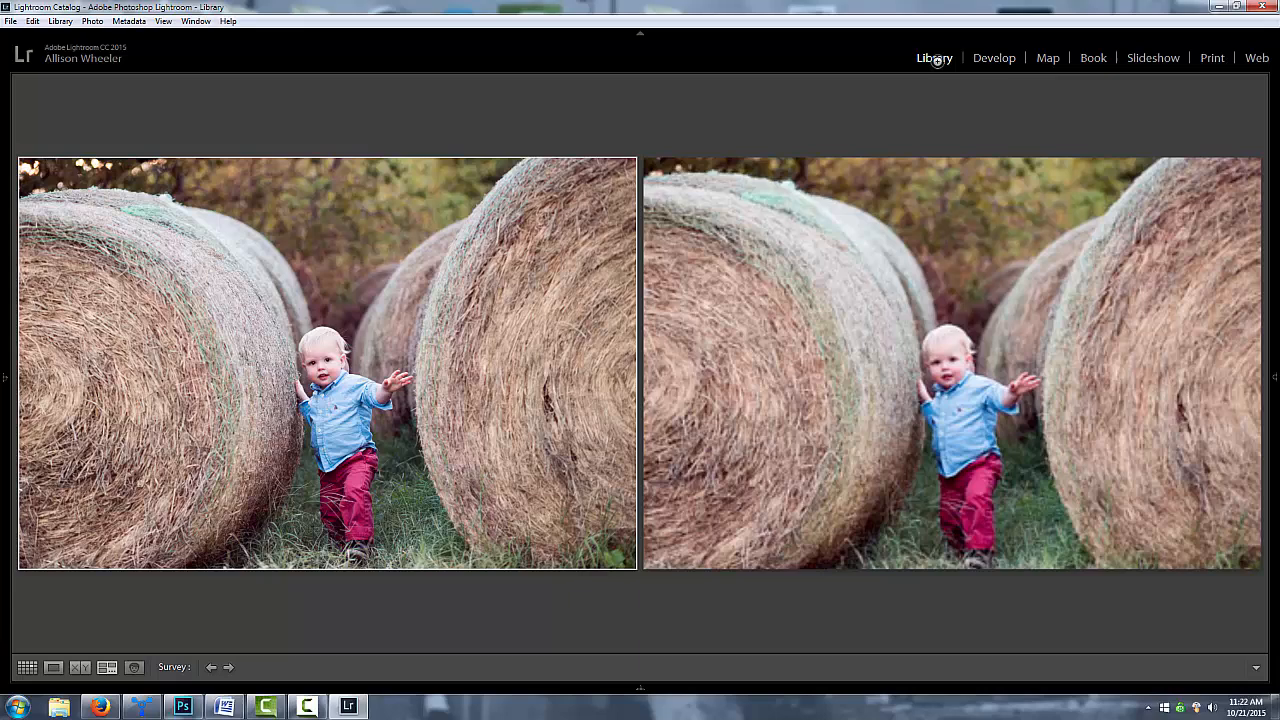
Switch between the master photo's before-and-after comparison in Develop and the Library survey of both edits.
click(993, 57)
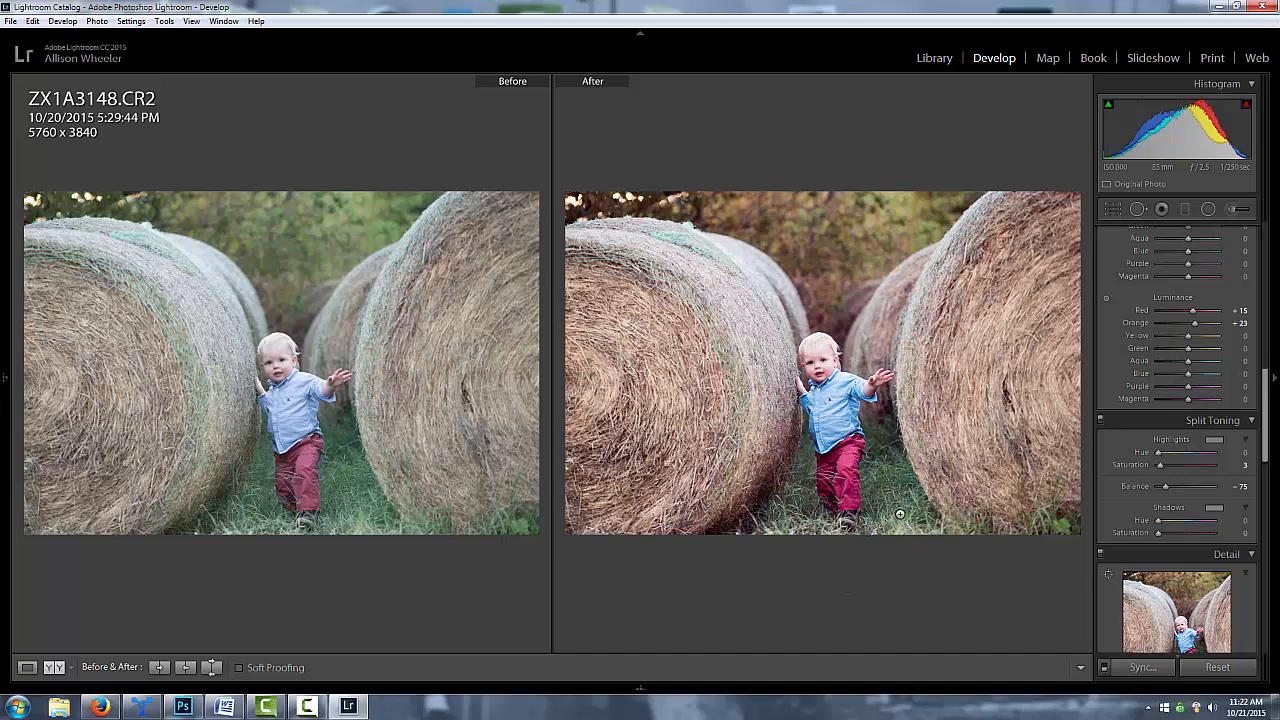
click(934, 57)
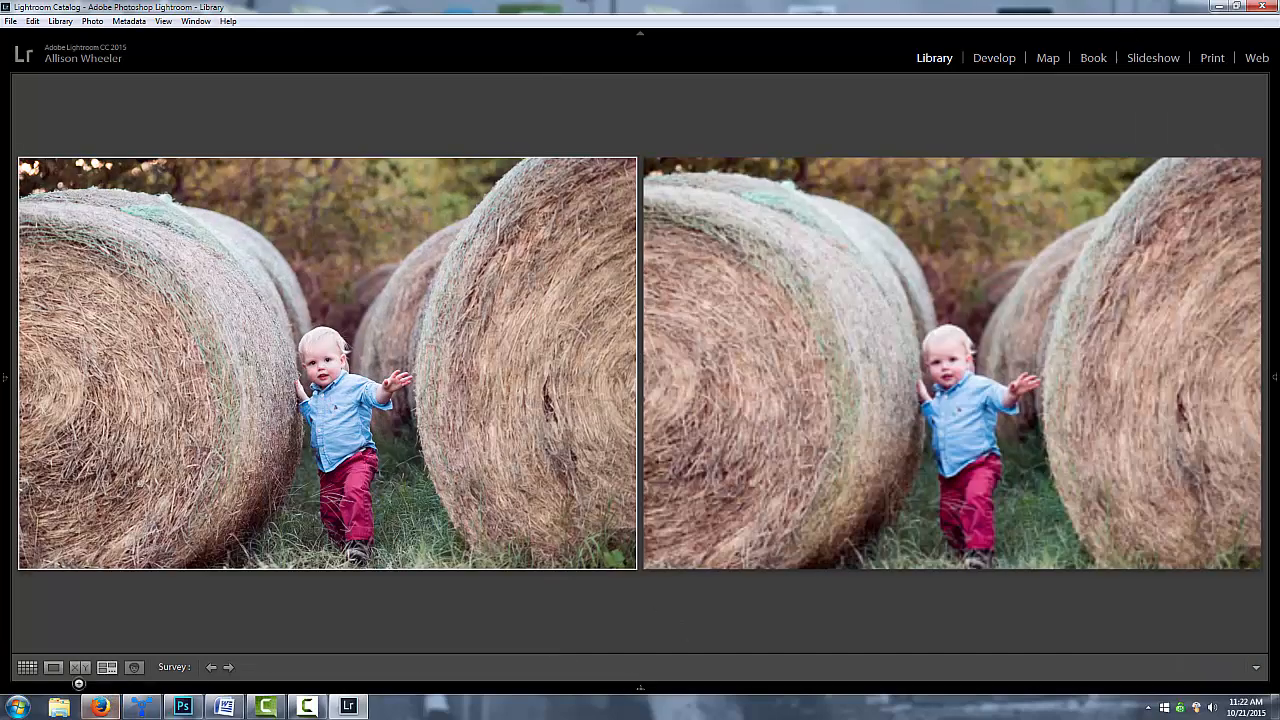
click(1002, 55)
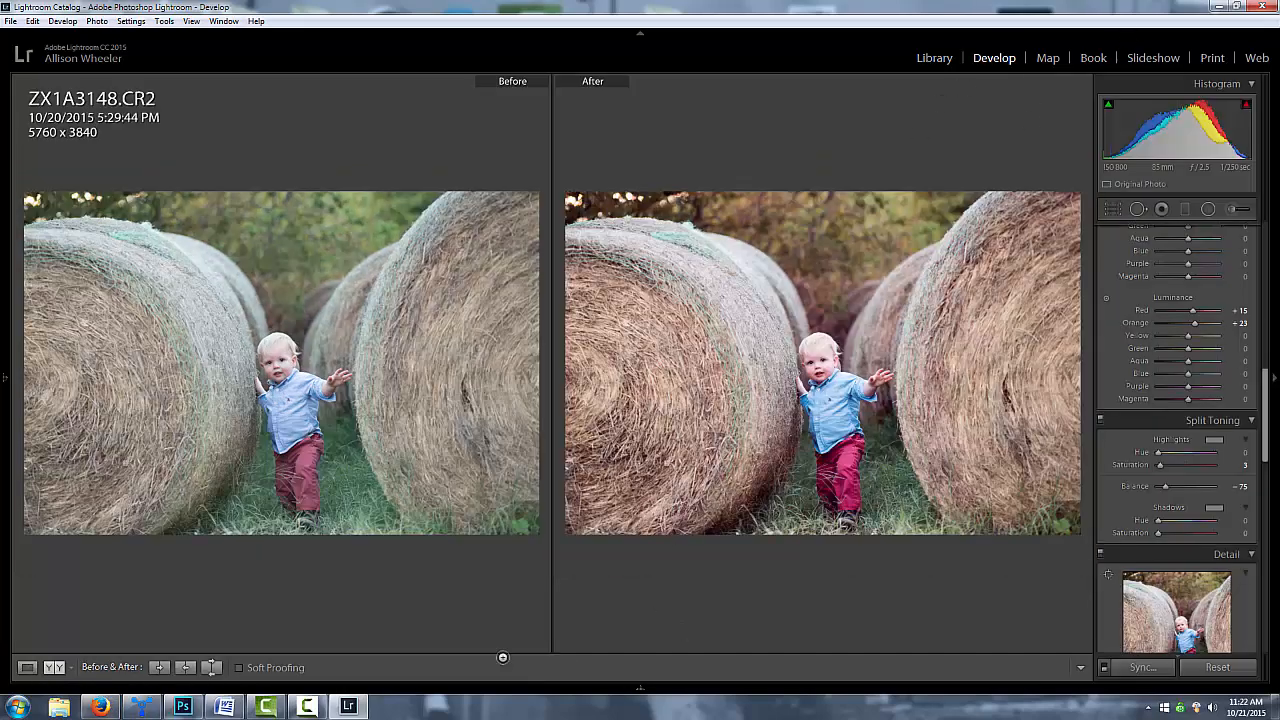
Leave the before-and-after view and display Copy 2 on its own in Develop.
key(y)
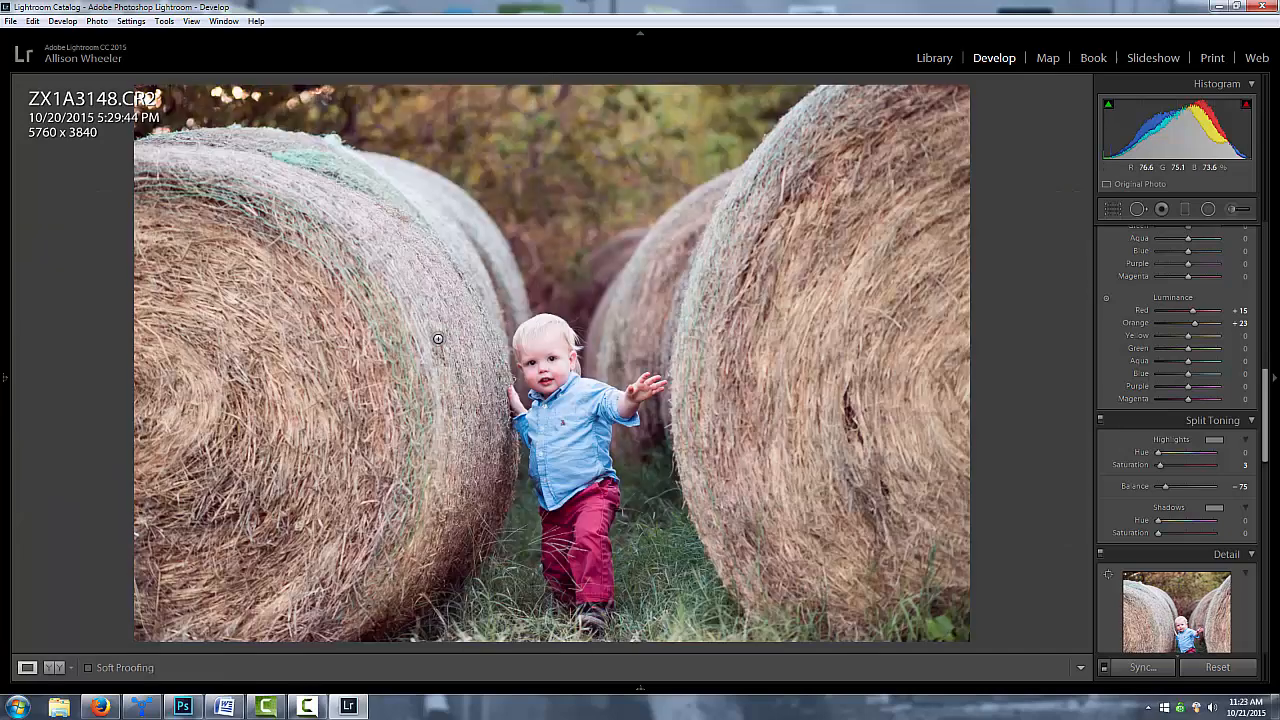
click(640, 688)
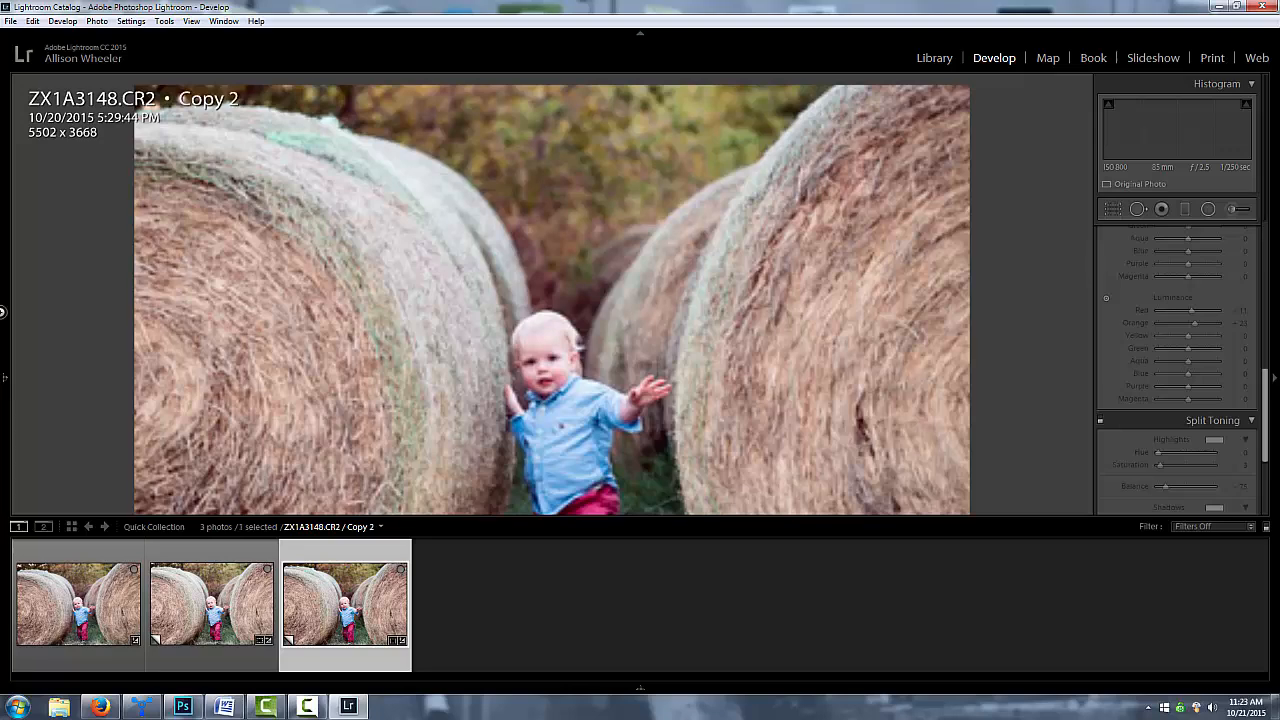
mouse_move(3, 311)
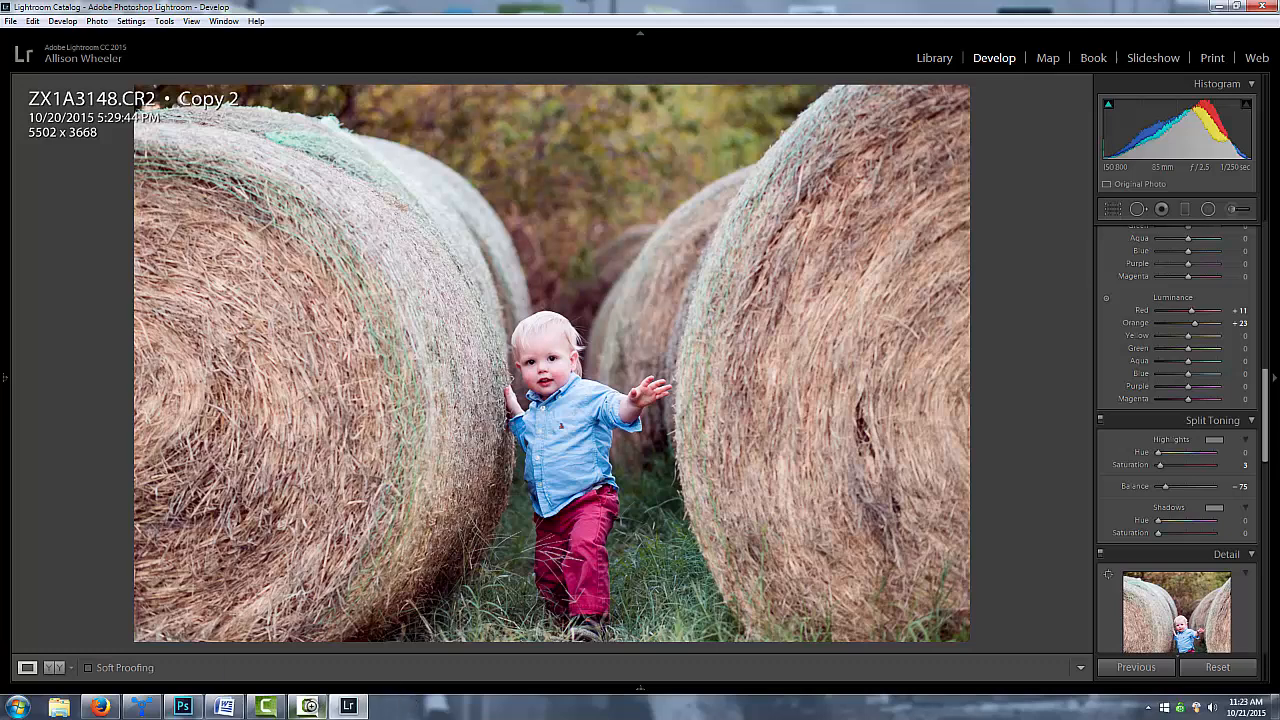
mouse_move(309, 706)
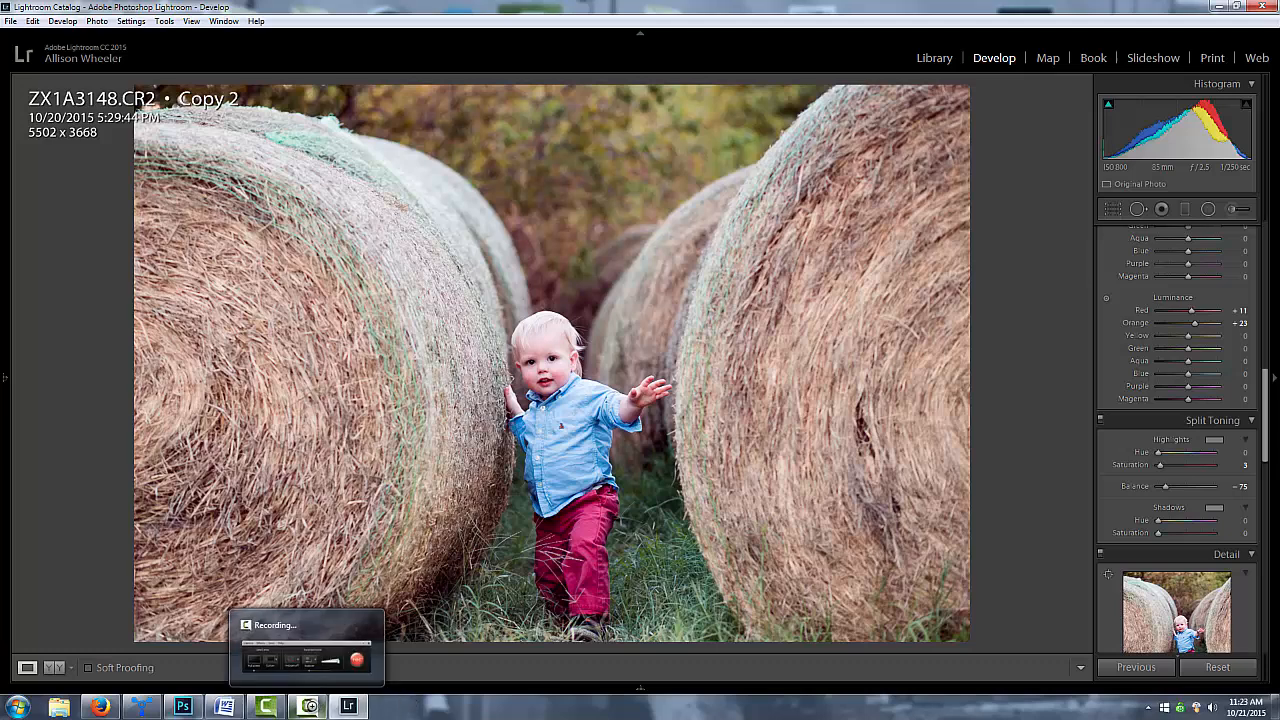